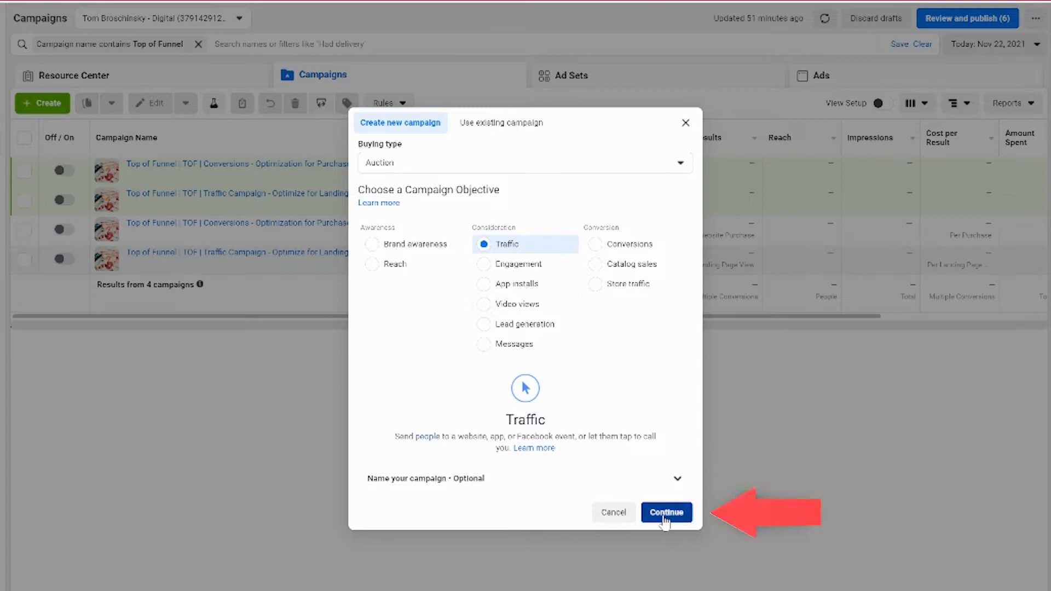
Step: Name the campaign "01 - ToF | Traffic - Landing Page Views | Prospecting"
triple_click(419, 115)
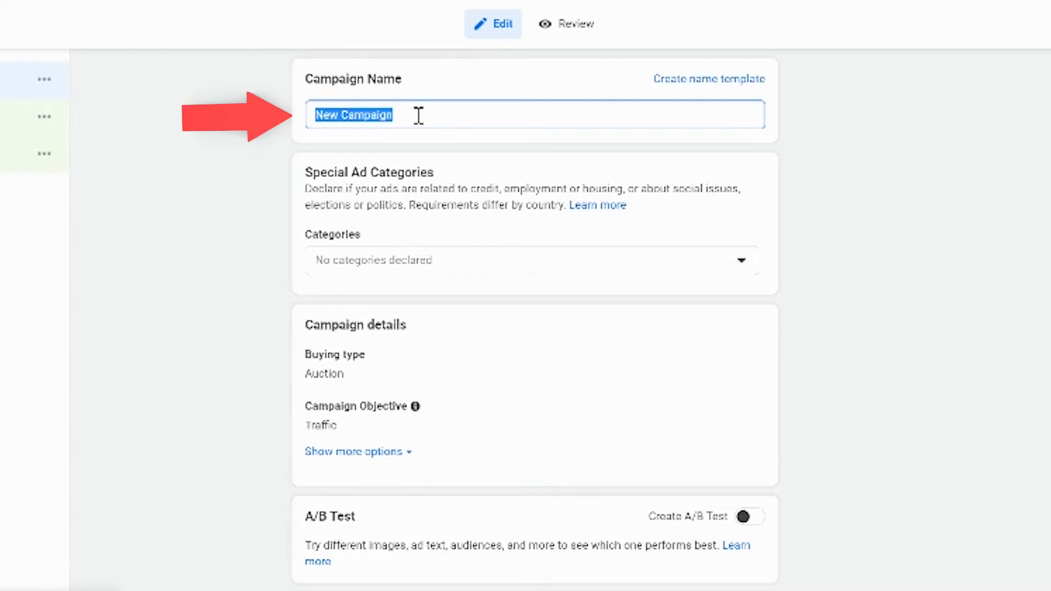
type("01 - To")
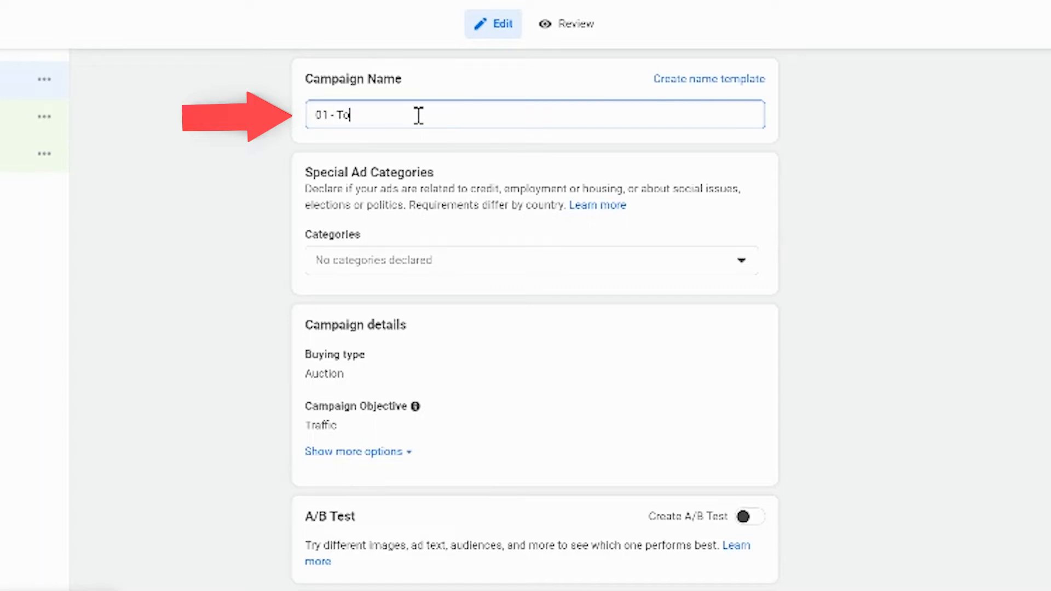
type("F | Traffic - Landing Page Views | Props")
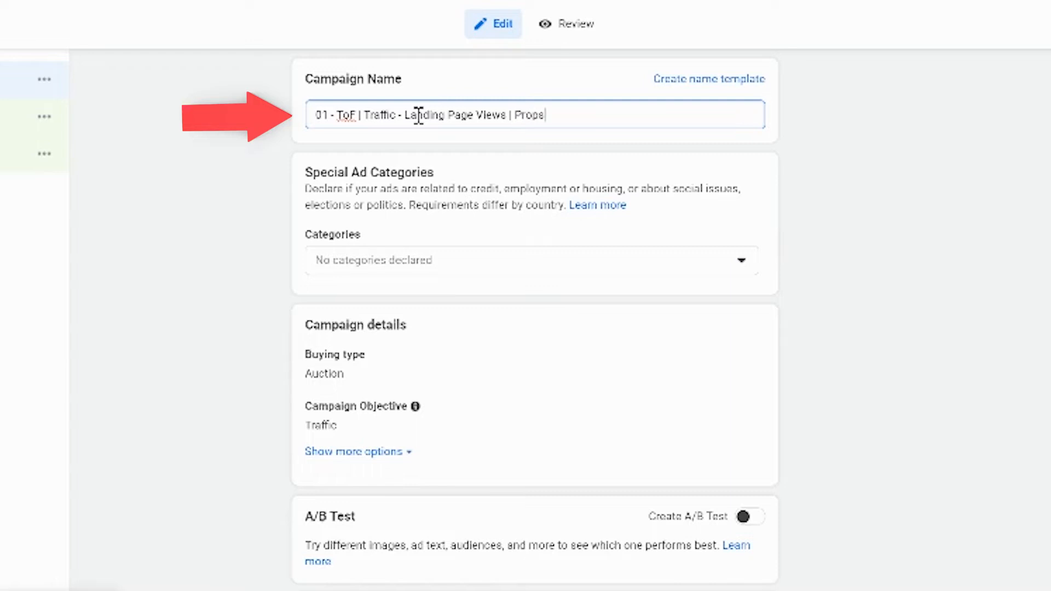
type("specting")
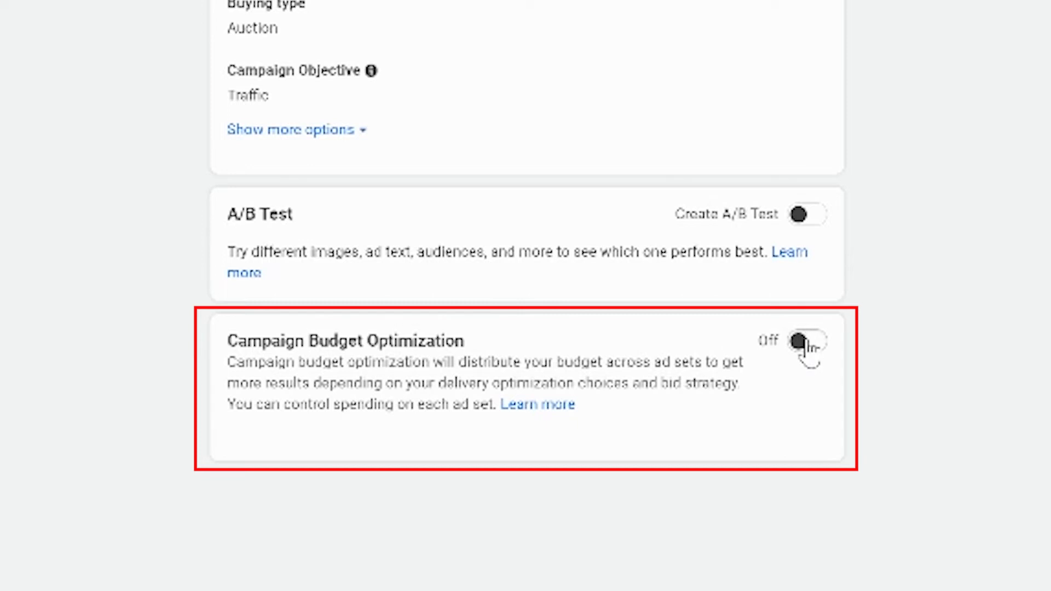
Step: Turn on Campaign Budget Optimization, set the daily campaign budget to $15, and continue to the ad set
left_click(807, 345)
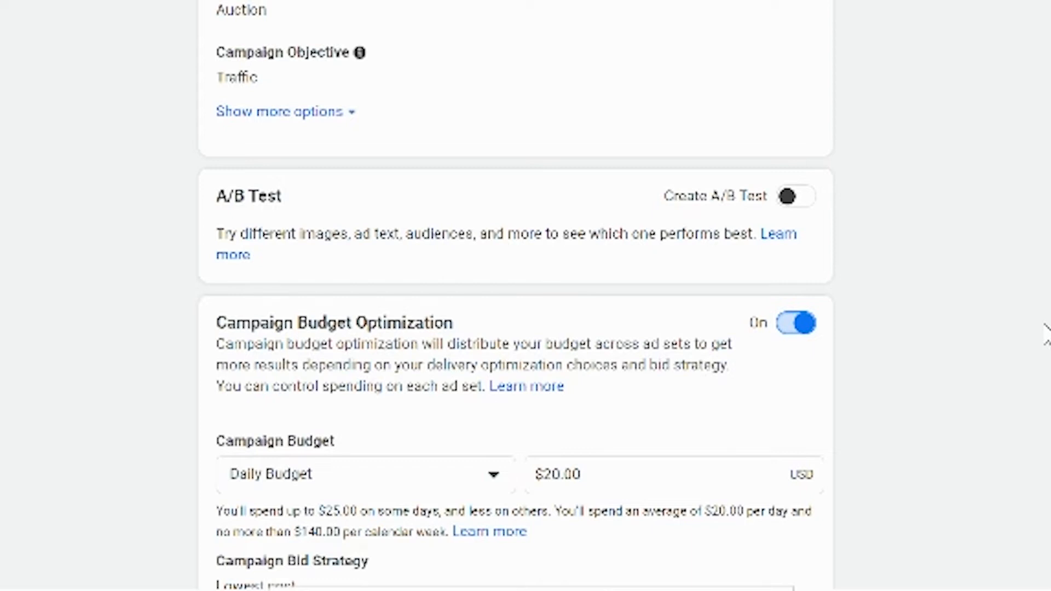
left_click(607, 473)
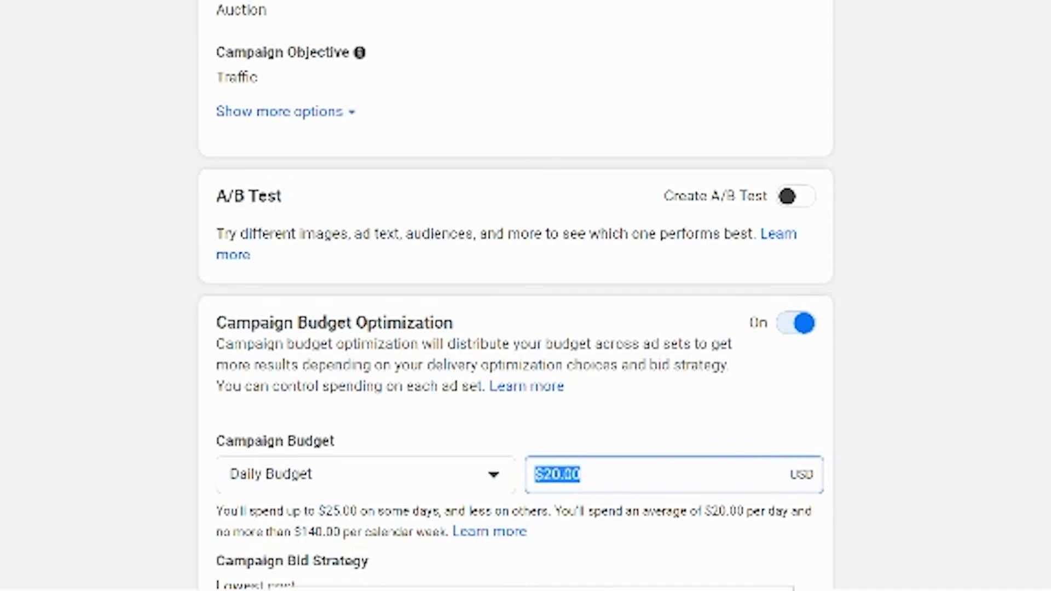
type("15")
key("Return")
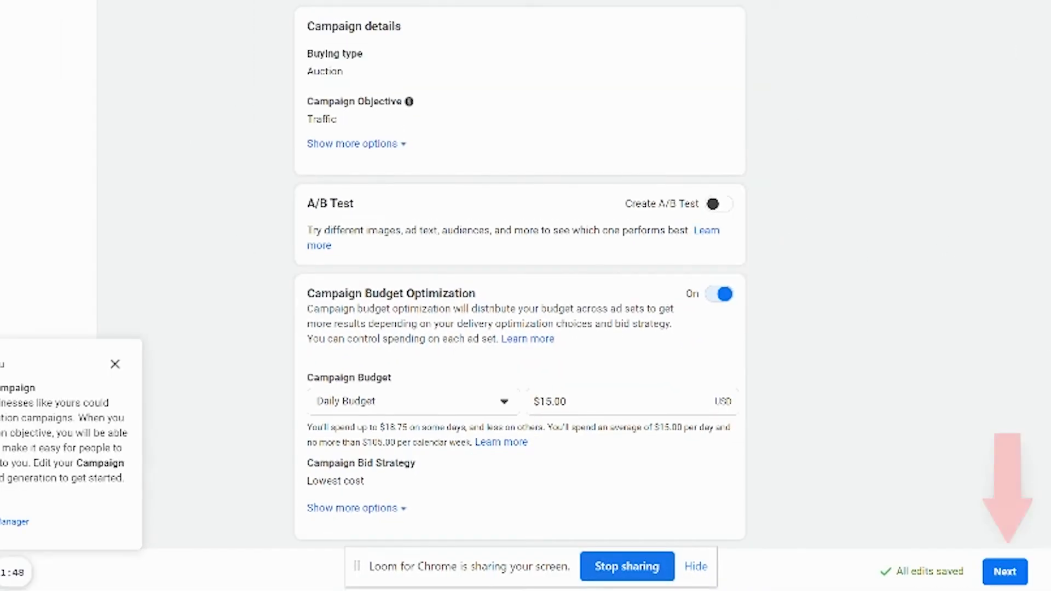
left_click(1005, 571)
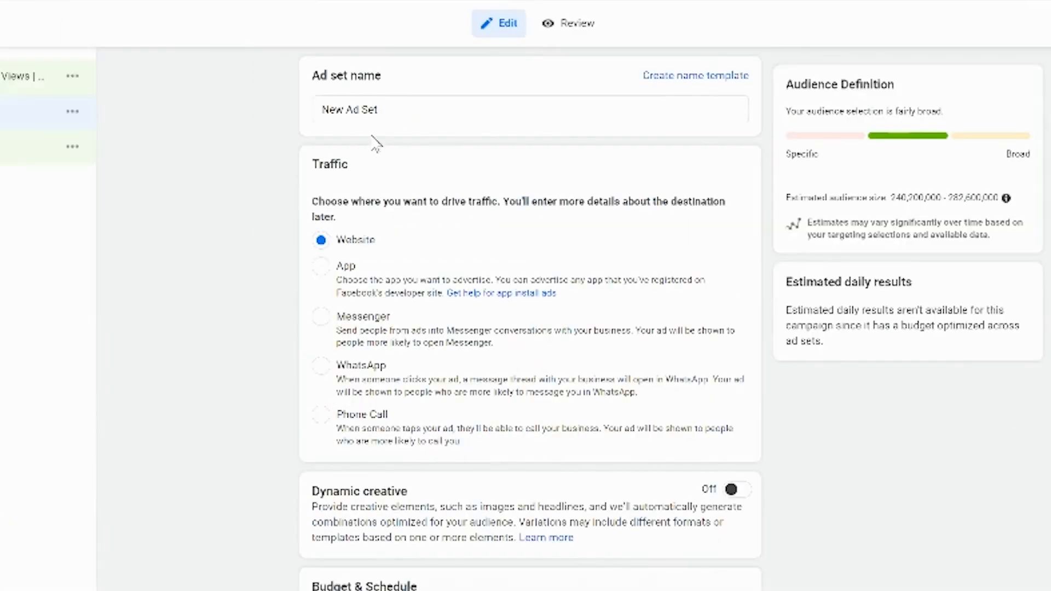
Step: Name the ad set "Ad 01 | Broad Audience - M/W 25+ US"
triple_click(392, 103)
type("Ad")
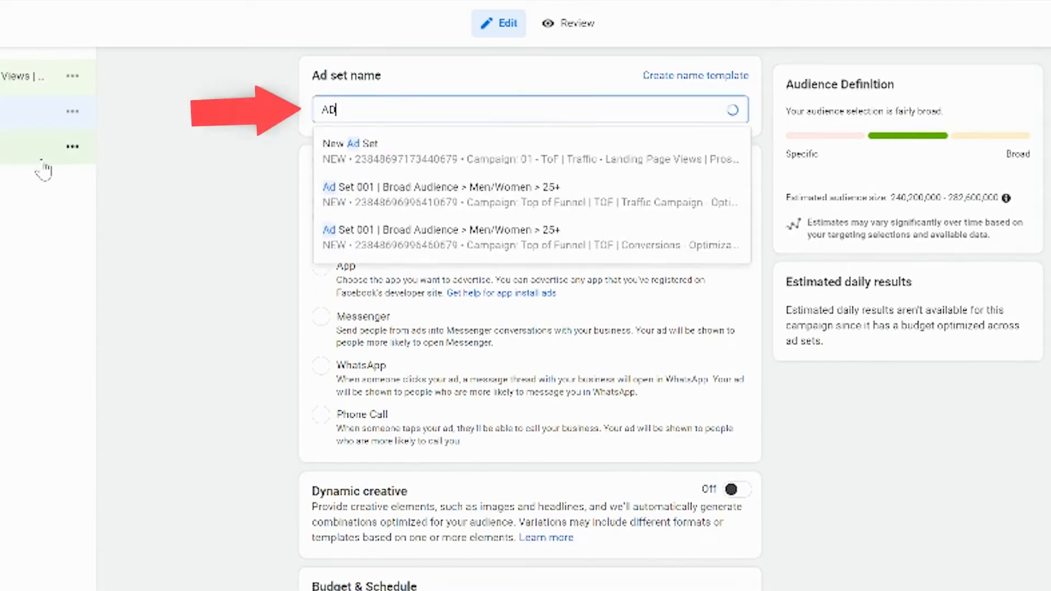
key("BackSpace")
type("d 01")
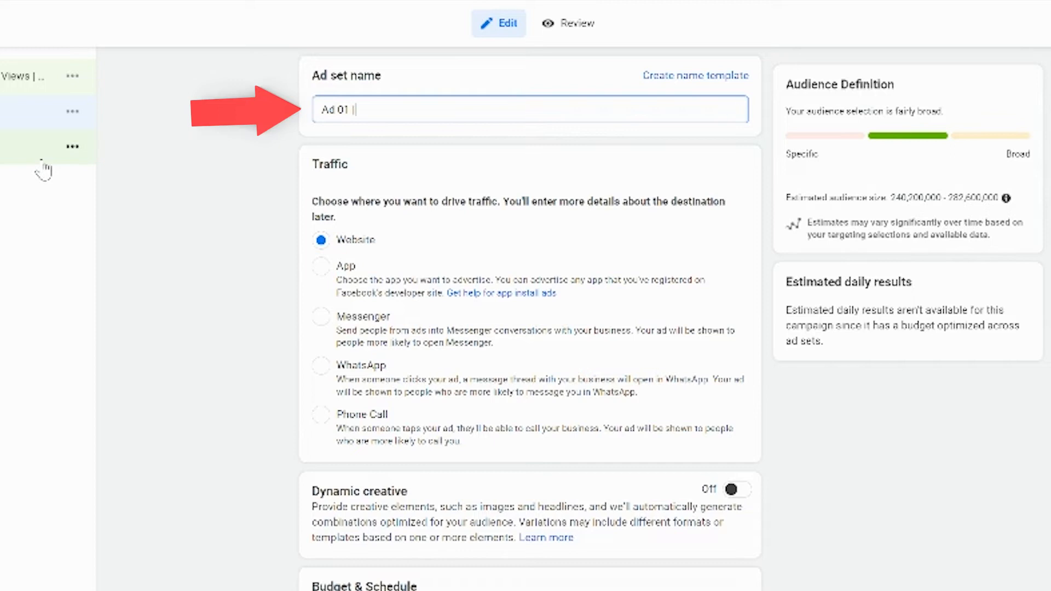
type(" | Broad Audience |")
type("M/")
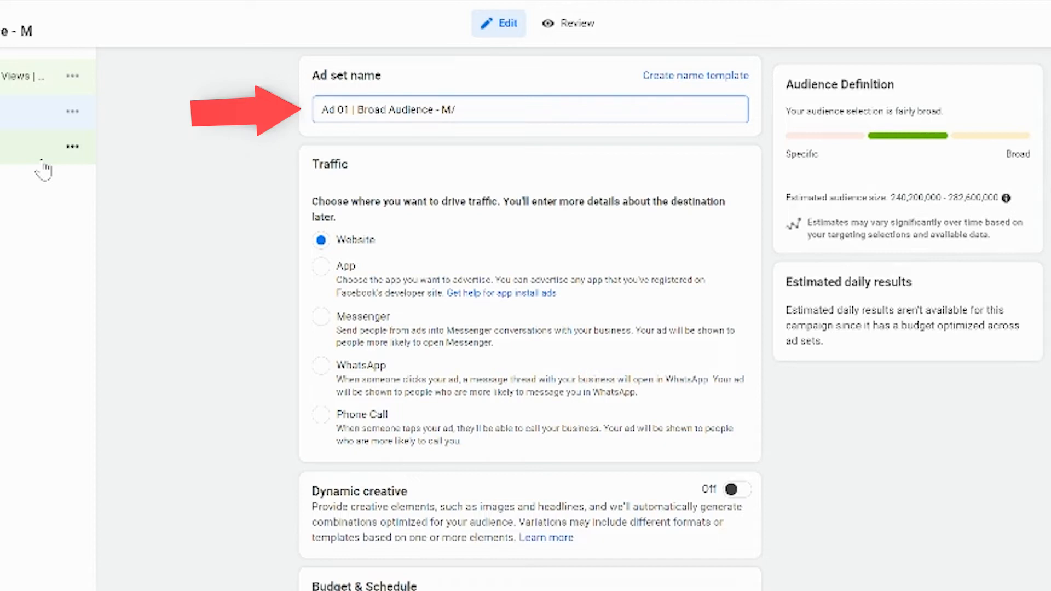
type("W 25+ ")
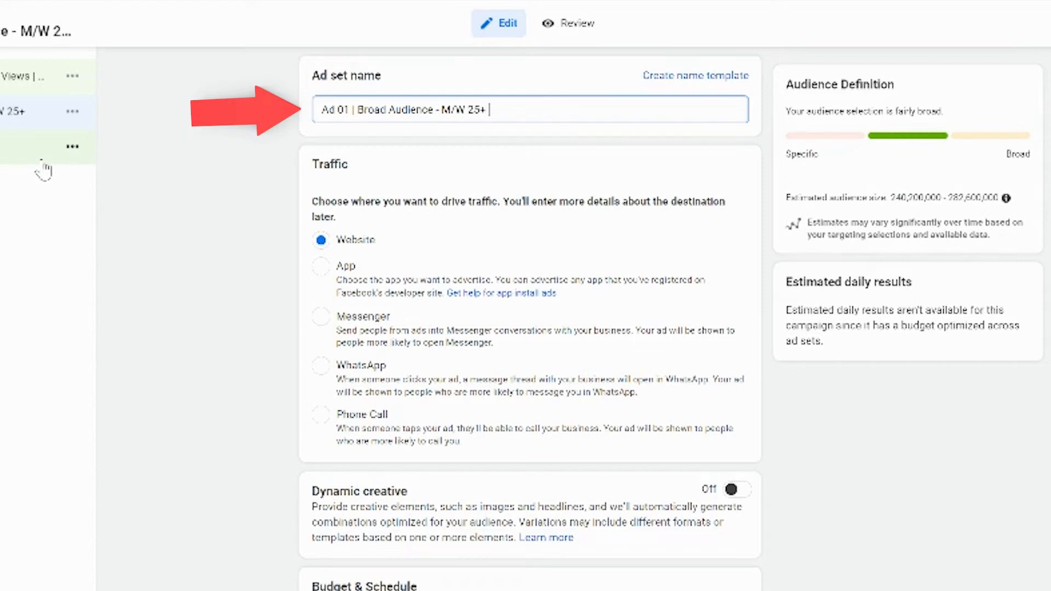
type("US")
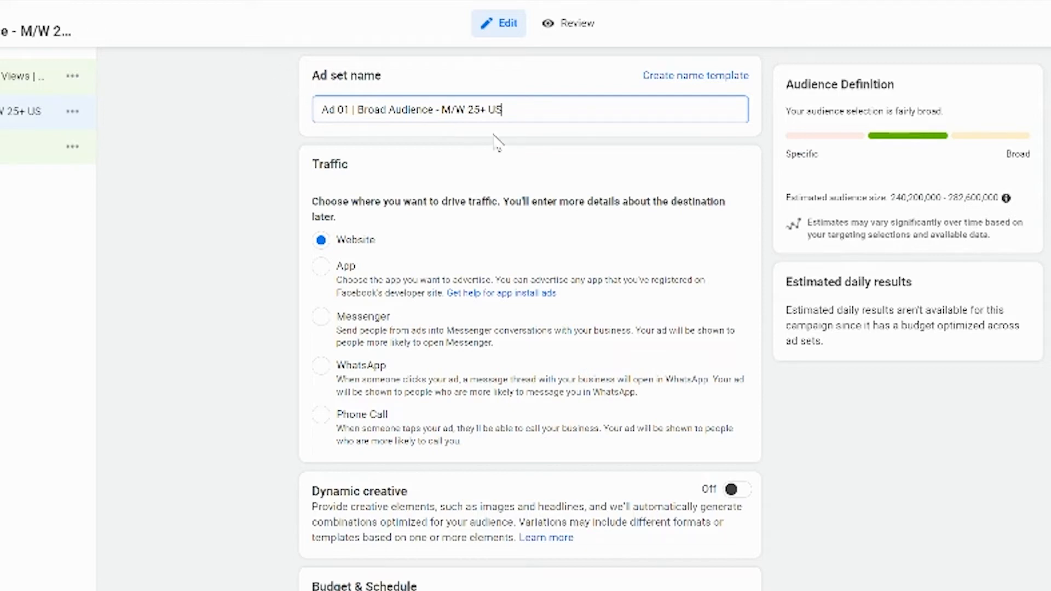
Step: Set the ad set's start date to Nov 29, 2021
scroll(258, 413, "down", 7)
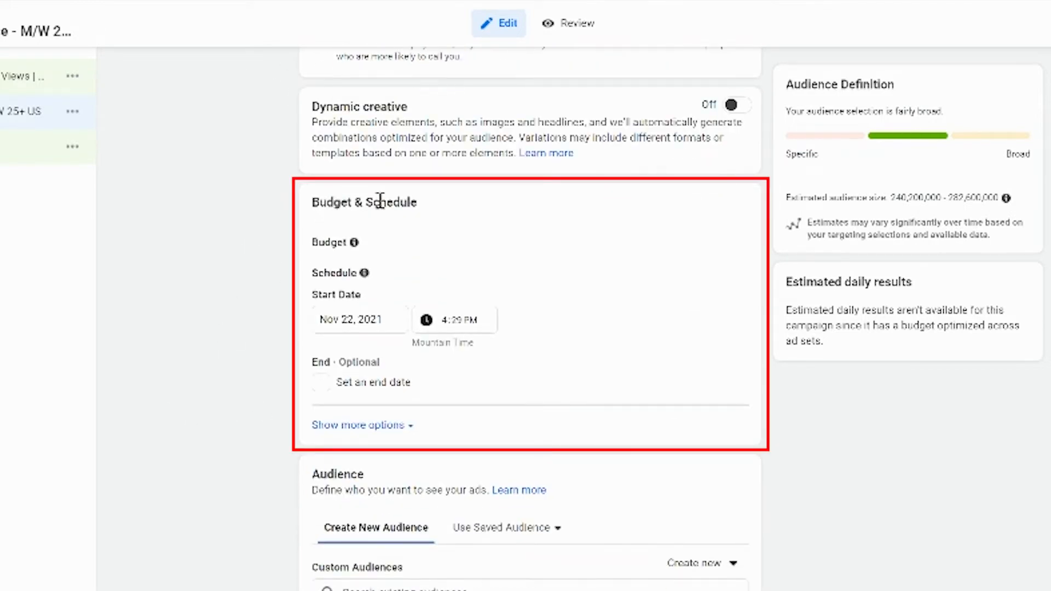
left_click(343, 323)
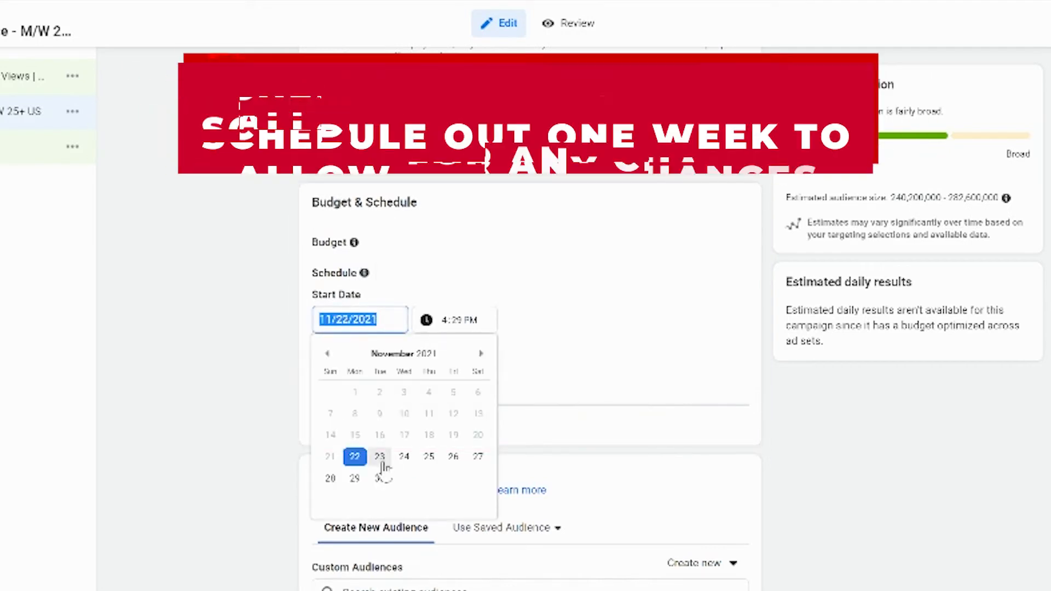
left_click(355, 479)
left_click(229, 289)
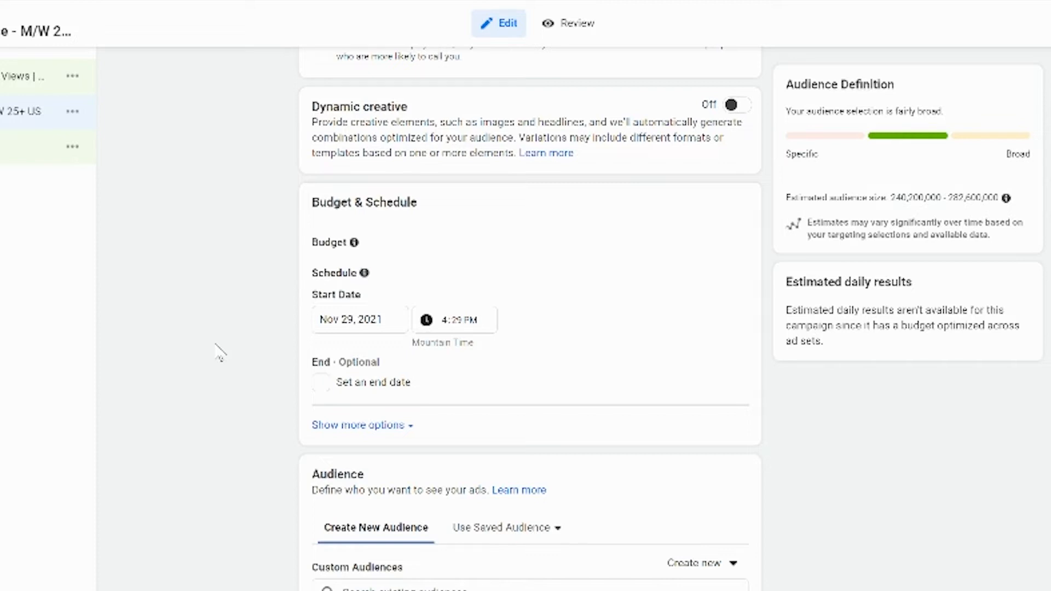
Step: Set the audience's minimum age to 25
scroll(219, 354, "down", 5)
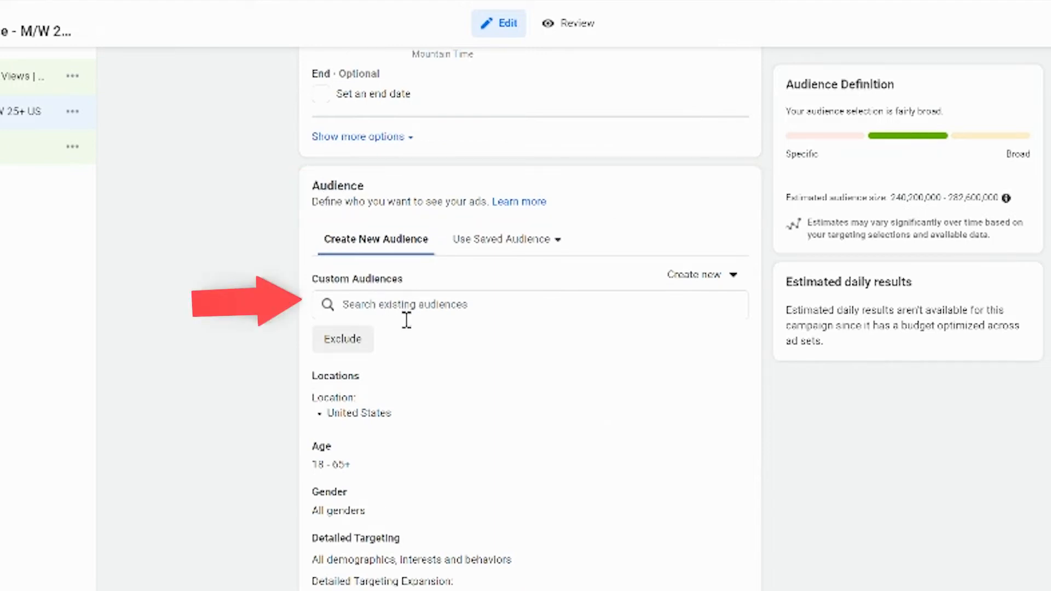
scroll(645, 257, "down", 3)
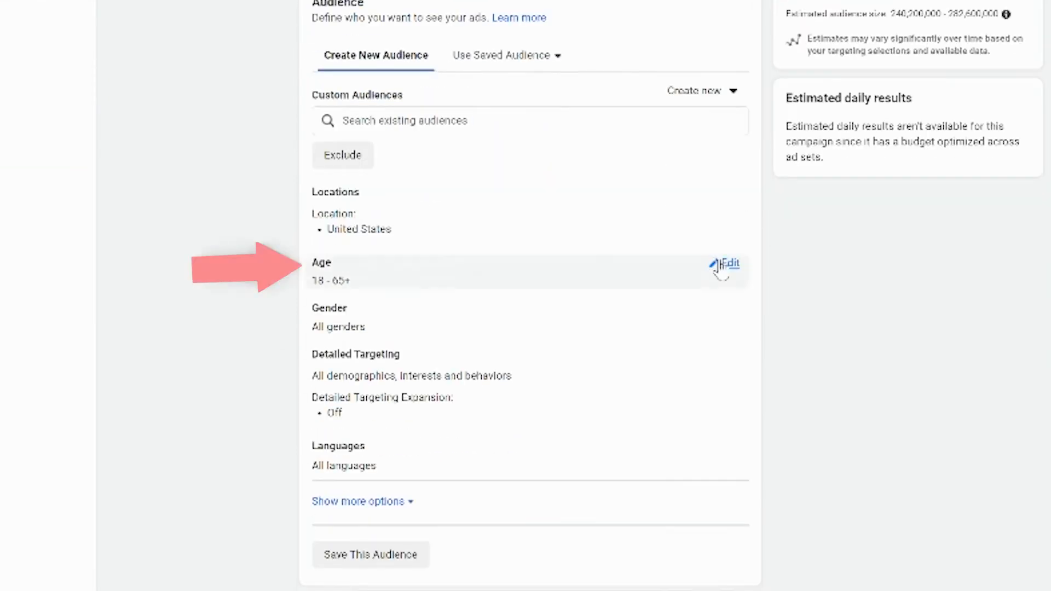
left_click(723, 266)
left_click(345, 287)
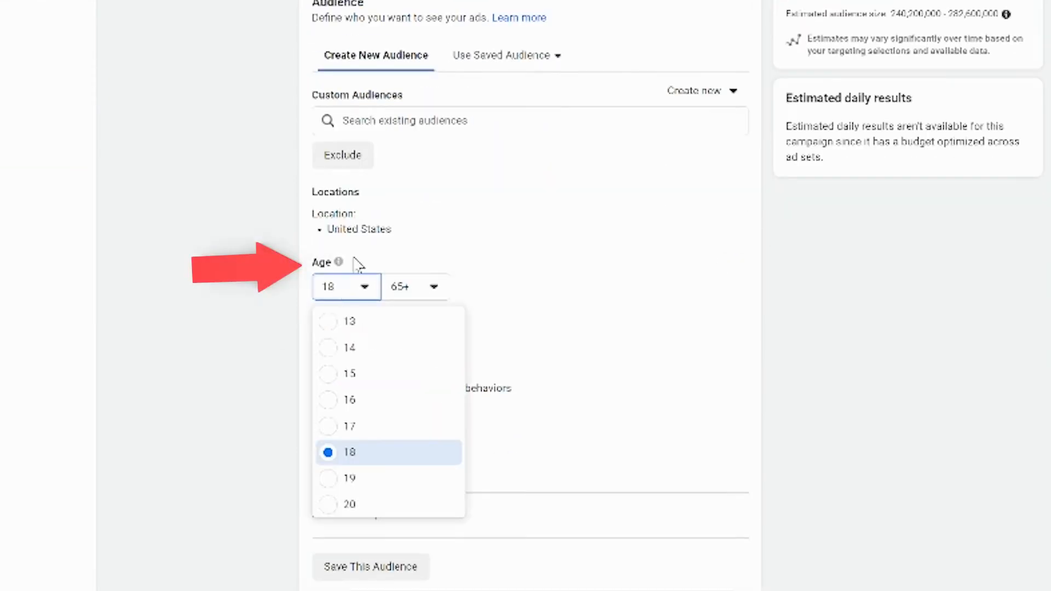
scroll(370, 435, "down", 3)
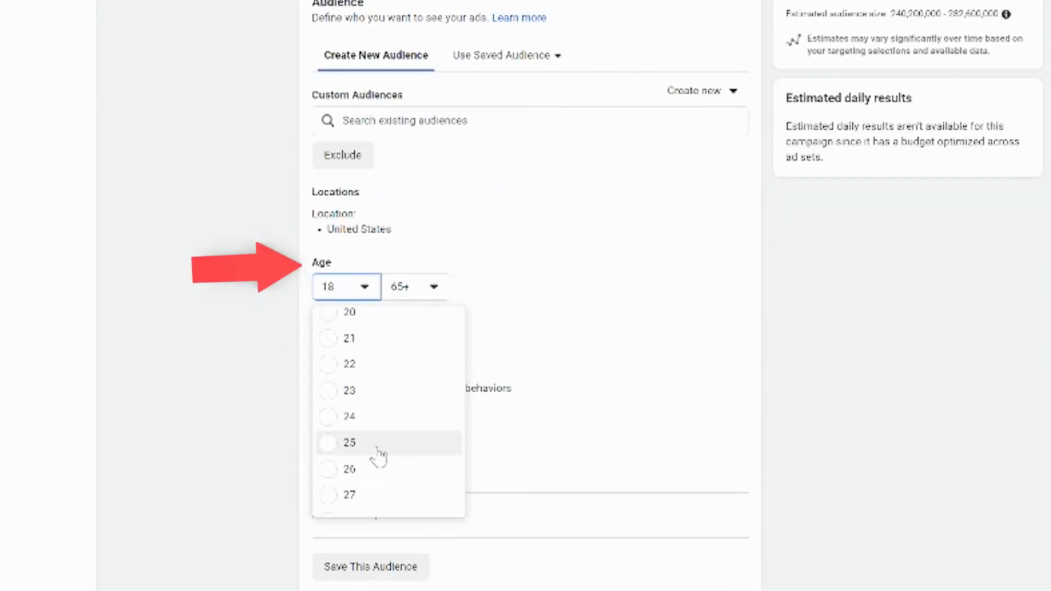
left_click(376, 442)
Step: Set Optimization for Ad Delivery to Landing Page Views and continue to the ad
scroll(205, 364, "down", 3)
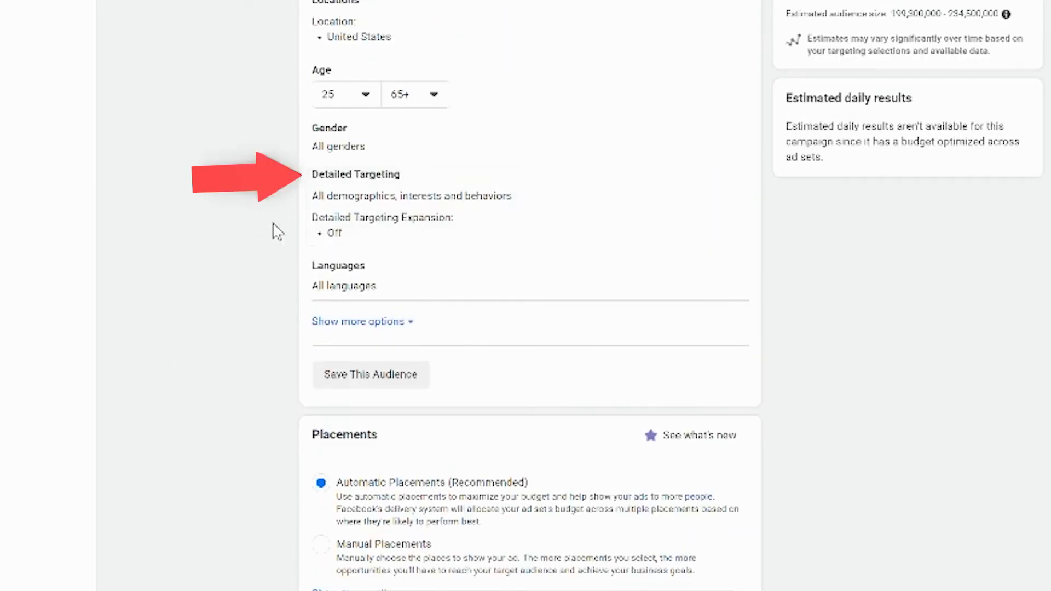
scroll(211, 347, "down", 5)
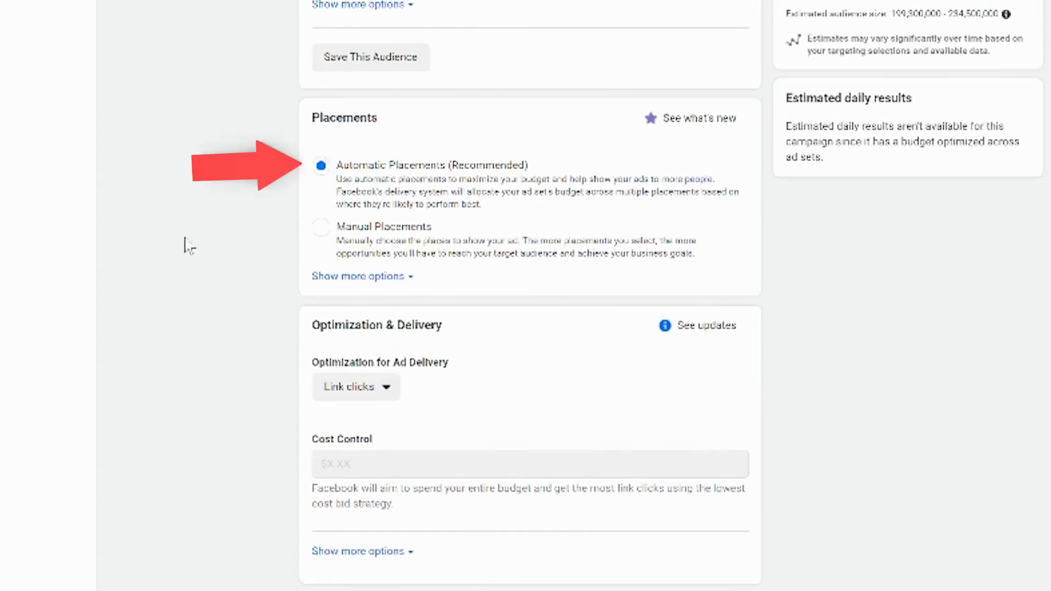
left_click(350, 387)
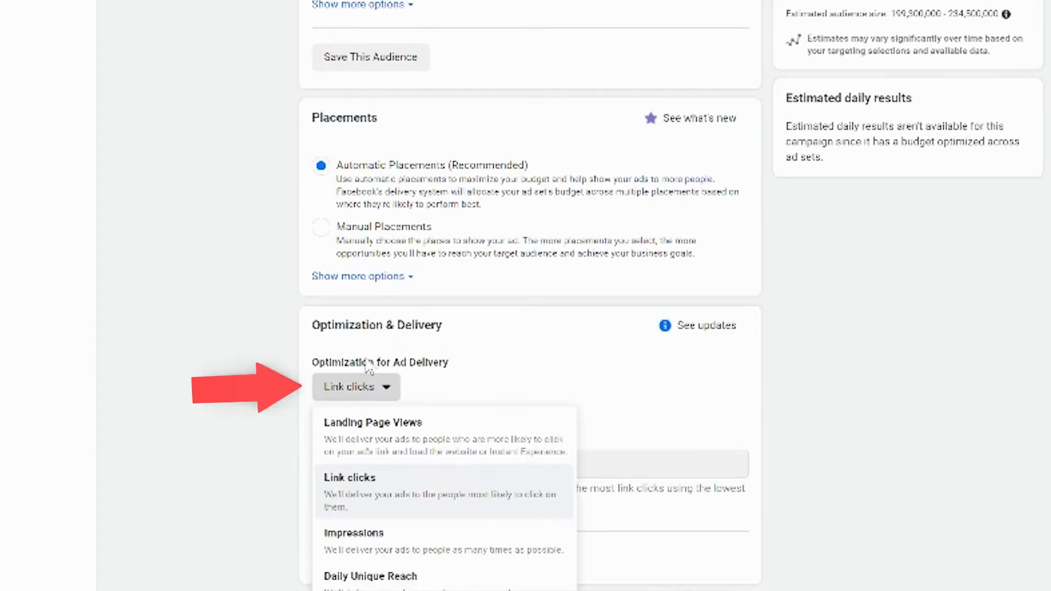
left_click(406, 438)
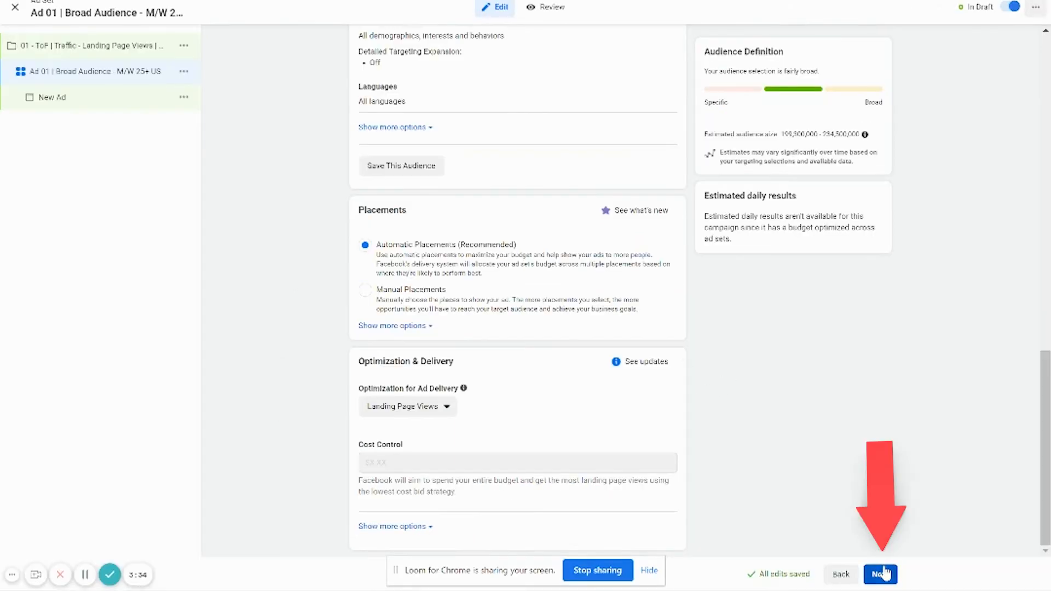
left_click(882, 574)
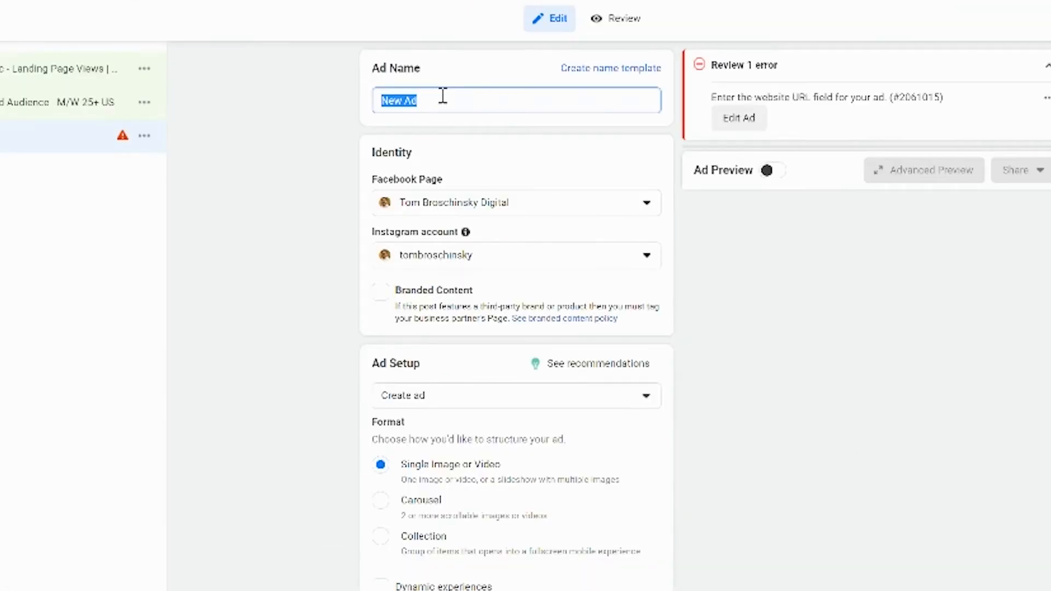
Step: Name the ad "Ad 01 | Static Ad 1080x1080"
type("AD")
key("BackSpace")
type("d ")
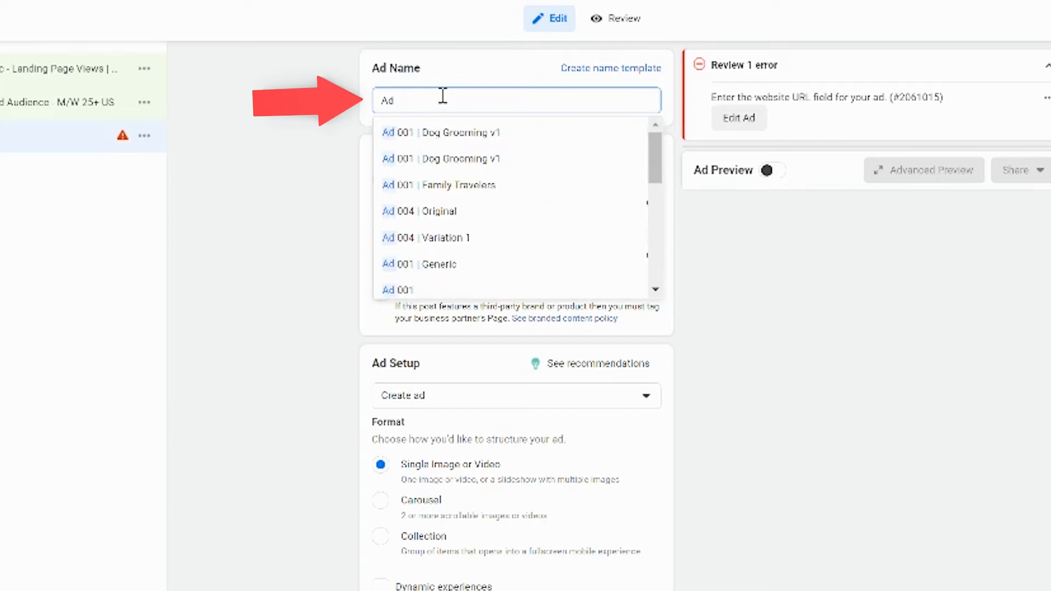
type("01 | ")
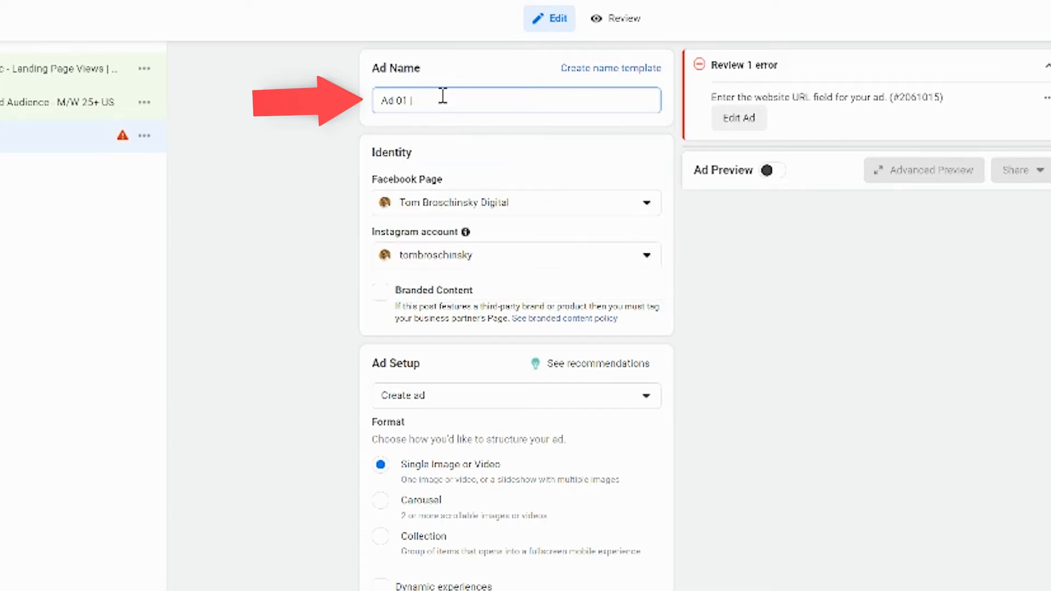
type("Stetic Ad")
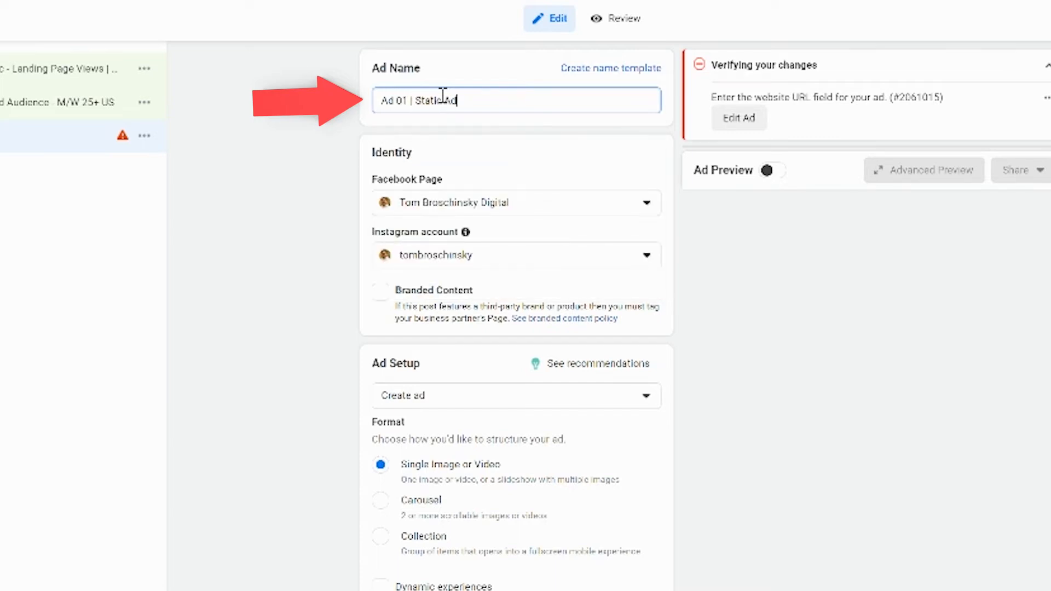
type(" 1080x1080")
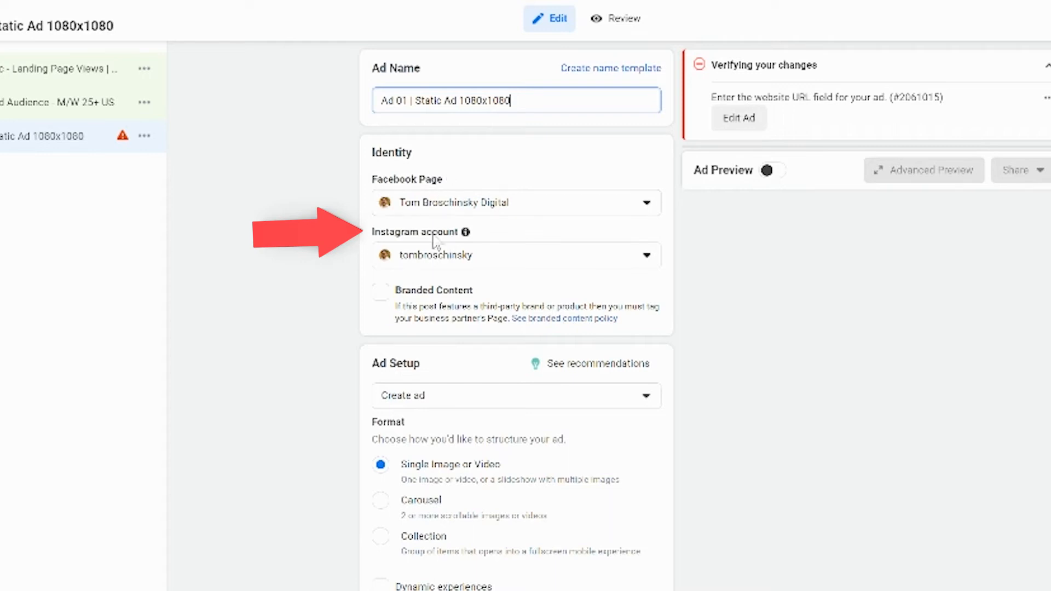
Step: Add the account image 7Z9B7736.jpg as the ad's media and proceed to the crop settings
scroll(293, 330, "down", 5)
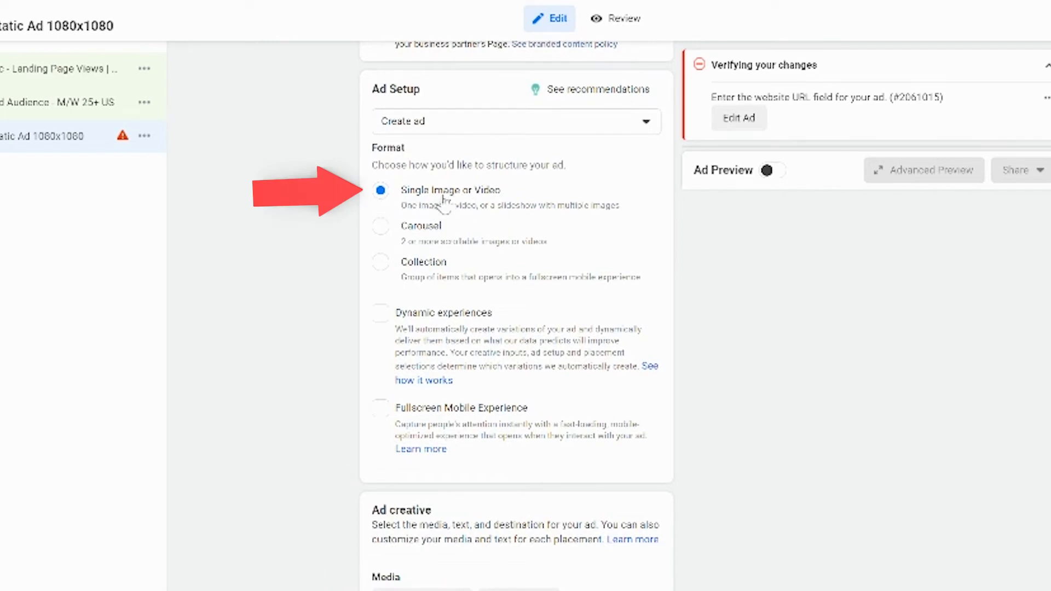
scroll(294, 341, "down", 6)
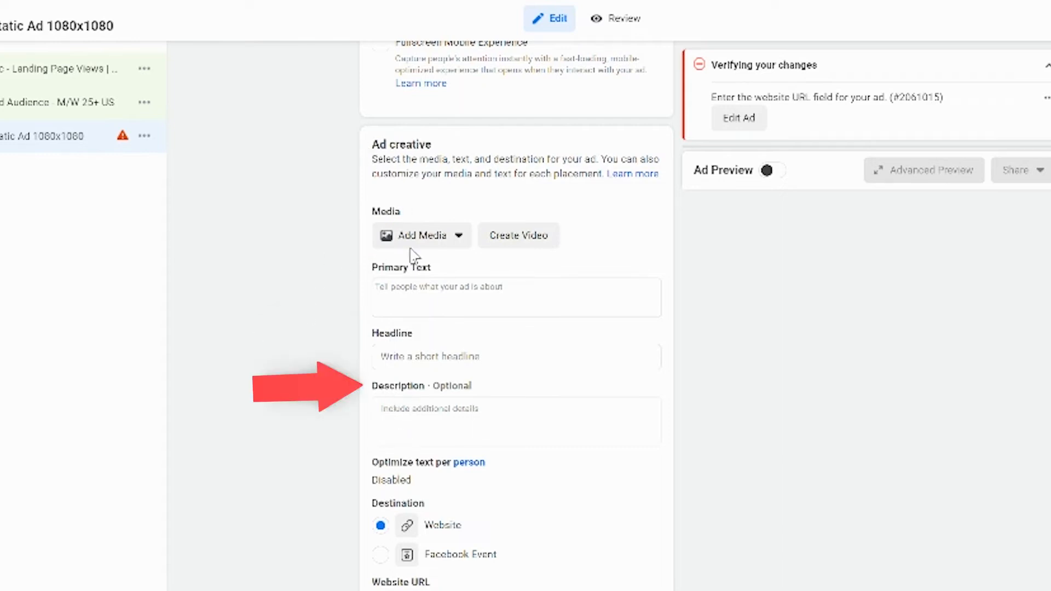
left_click(431, 241)
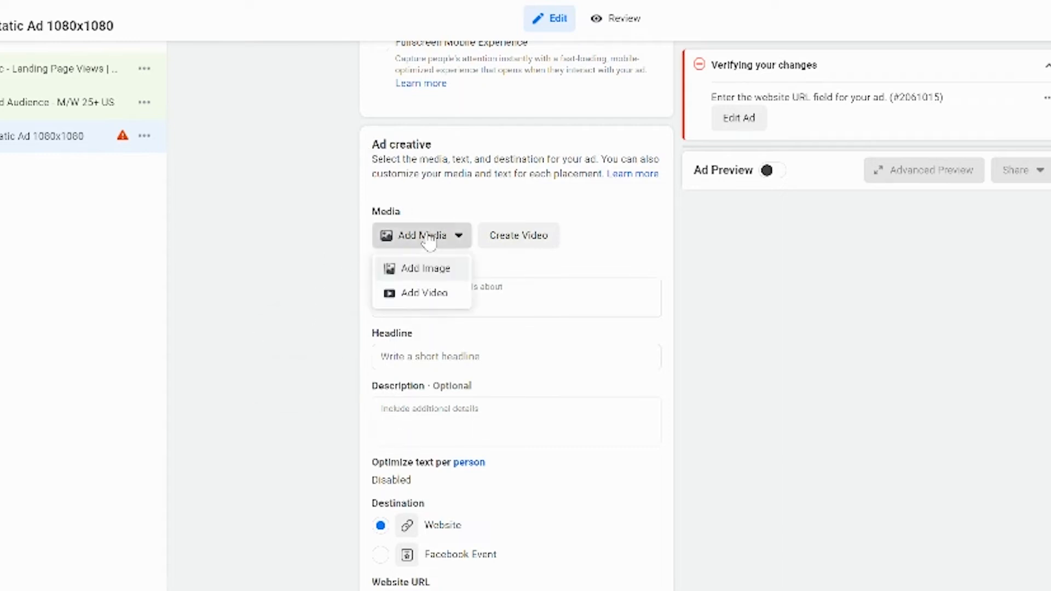
left_click(425, 267)
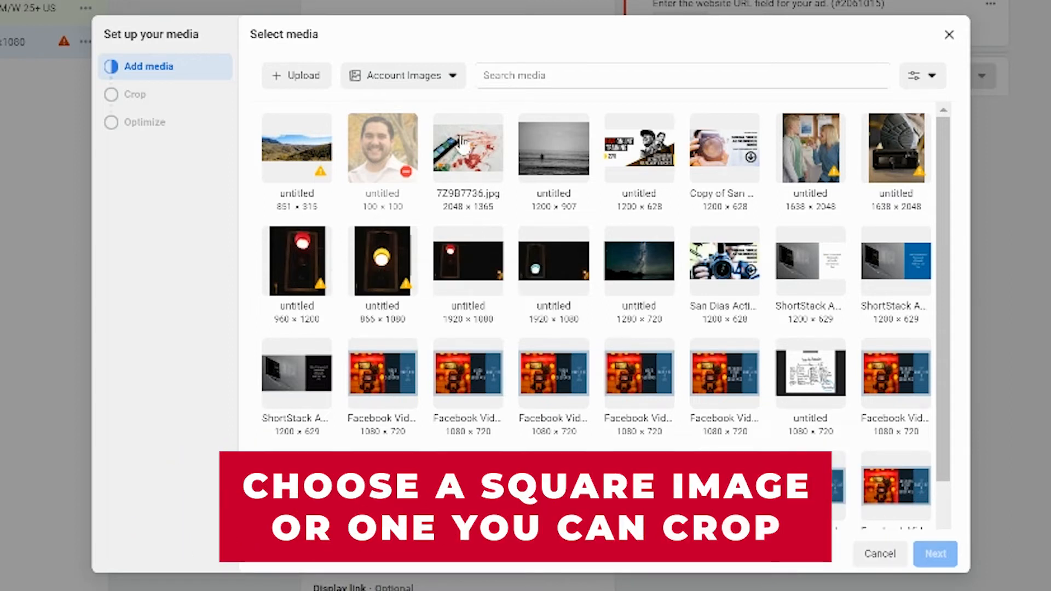
left_click(495, 137)
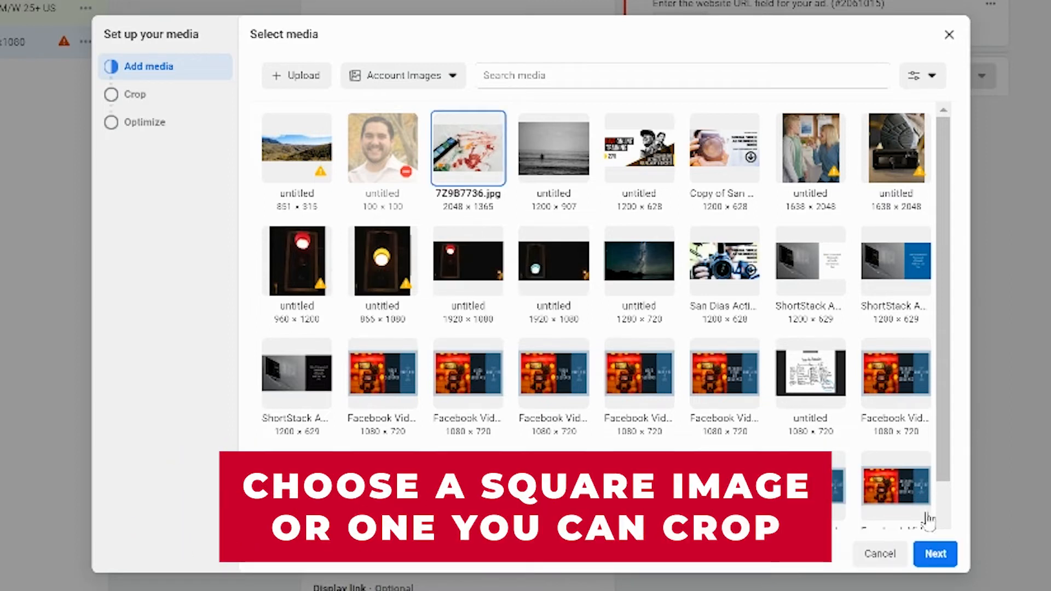
left_click(934, 553)
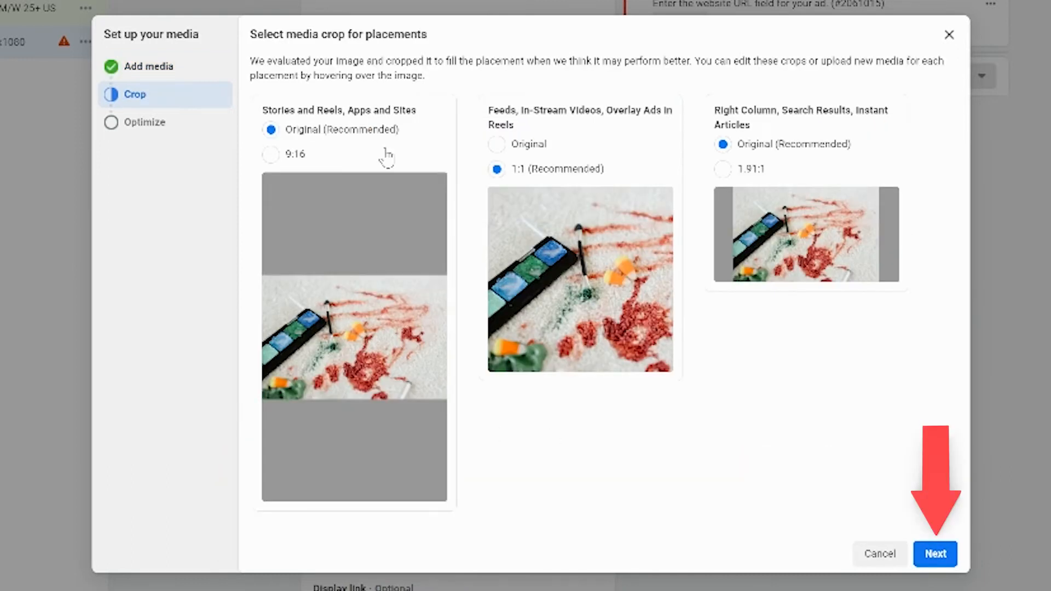
Step: Open the square crop for the Feeds, In-Stream Videos, Overlay Ads in Reels placements and apply it
mouse_move(535, 234)
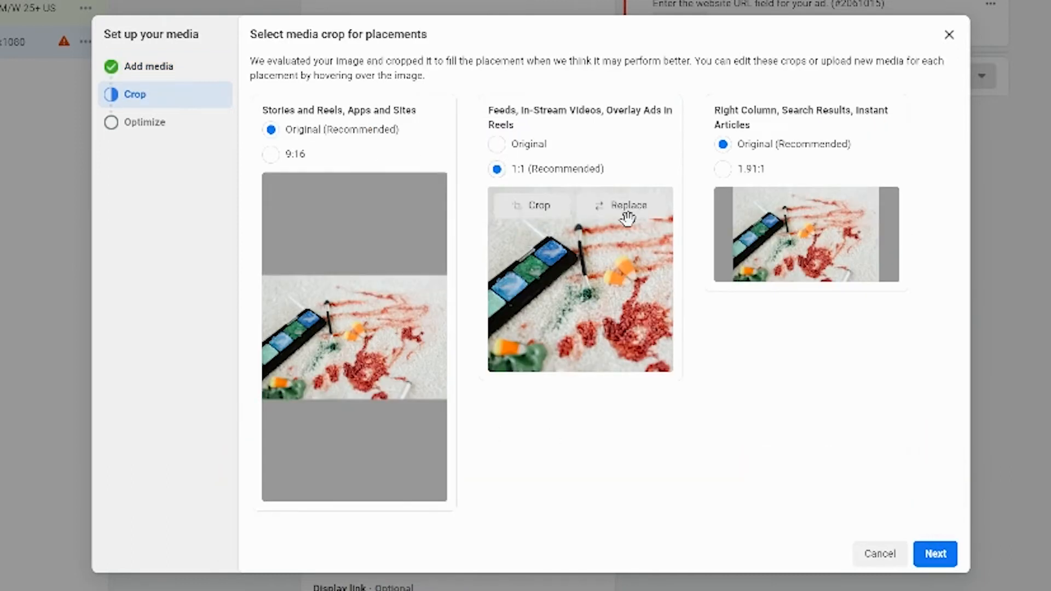
left_click(535, 208)
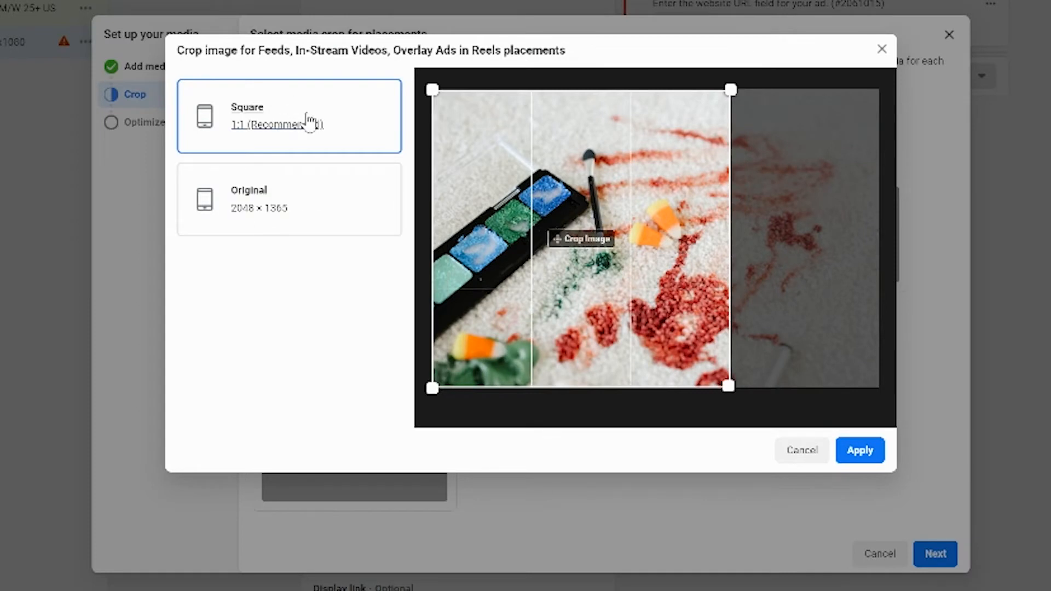
left_click(860, 450)
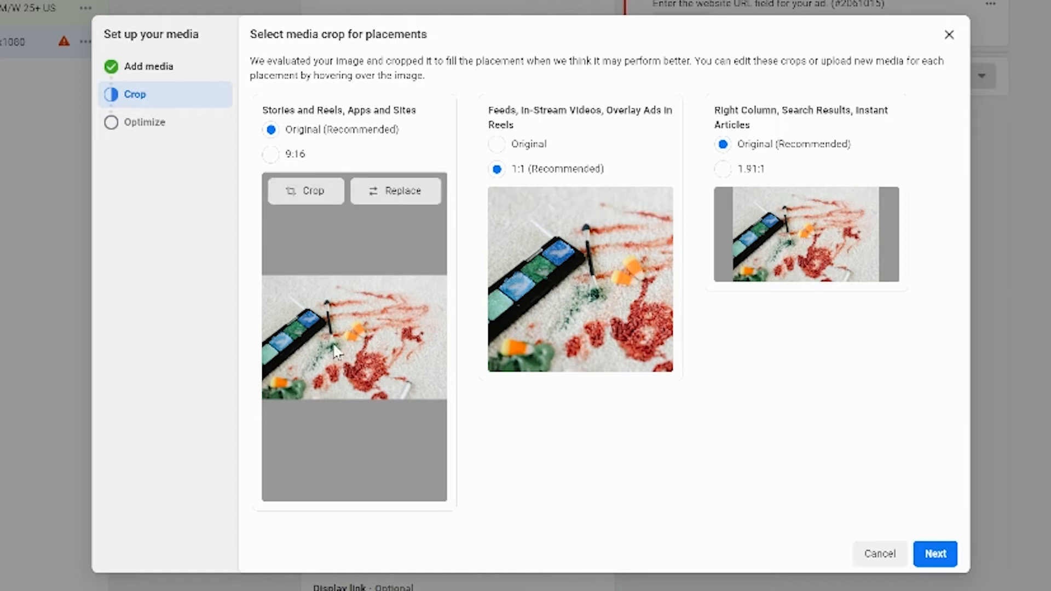
Step: Continue past the placement crops and finish the media setup without enabling enhancements
mouse_move(817, 236)
mouse_move(607, 255)
mouse_move(353, 360)
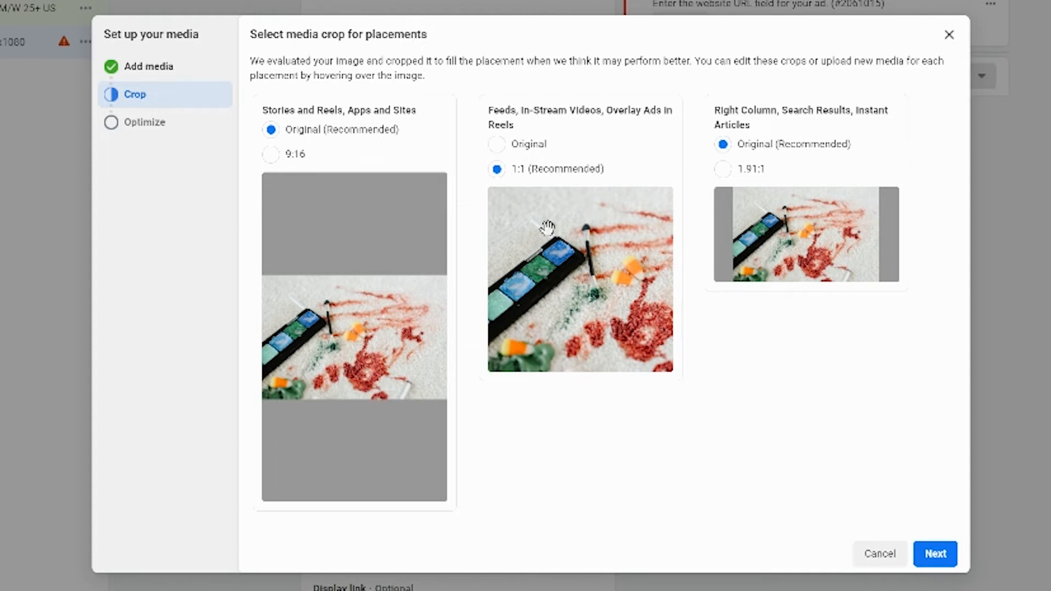
mouse_move(525, 211)
left_click(935, 553)
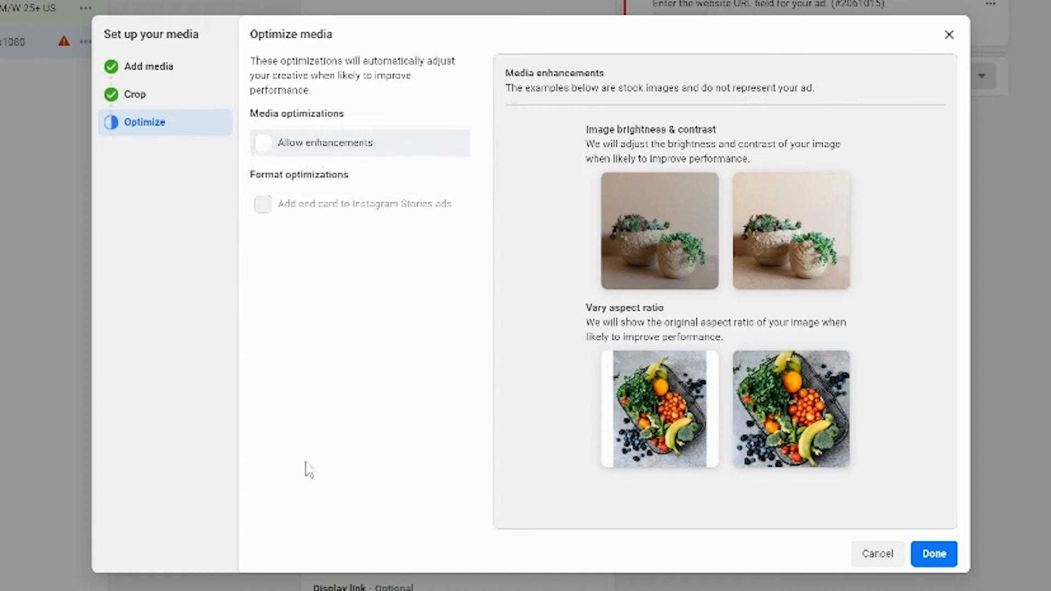
left_click(934, 554)
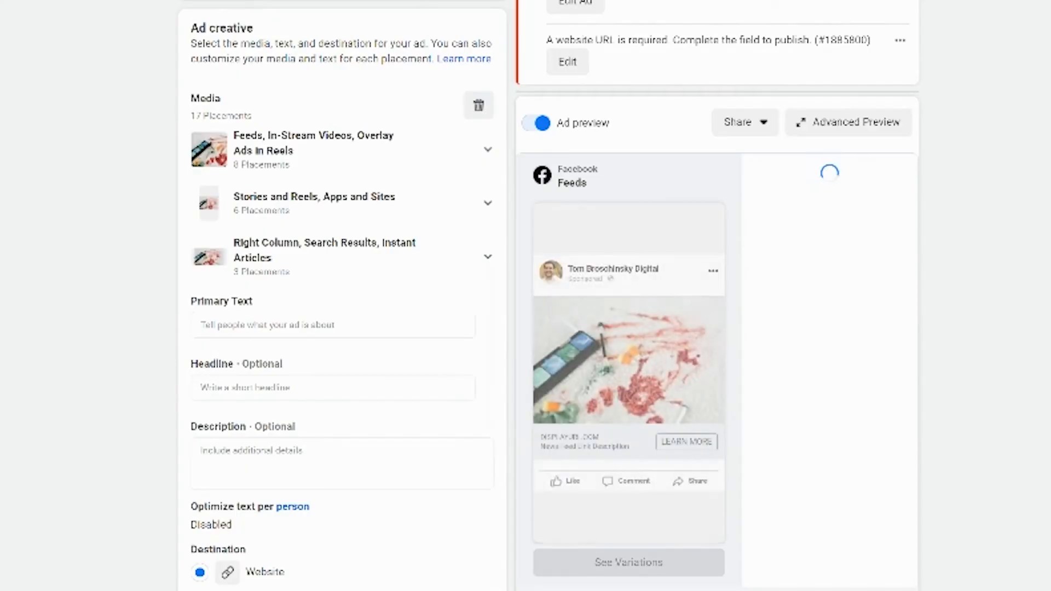
Step: Enter "Primary Text 001" as the primary text and "Headline Text 001" as the headline
left_click(233, 324)
type("Primary Text 001")
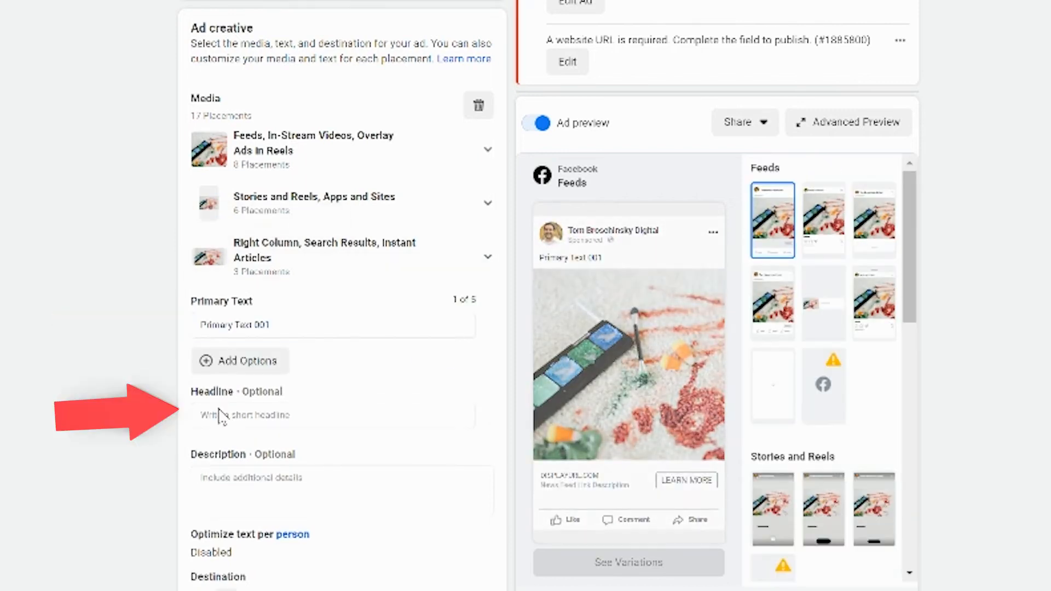
left_click(219, 414)
type("Headline Text 001")
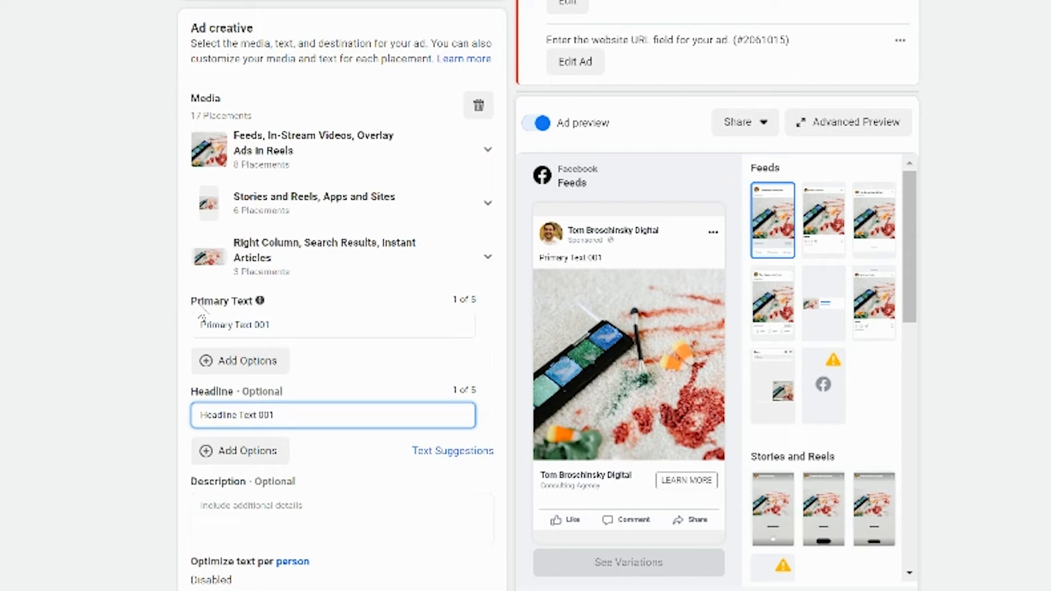
Step: Add a second primary text option reading "Primary Text 002"
left_click(227, 364)
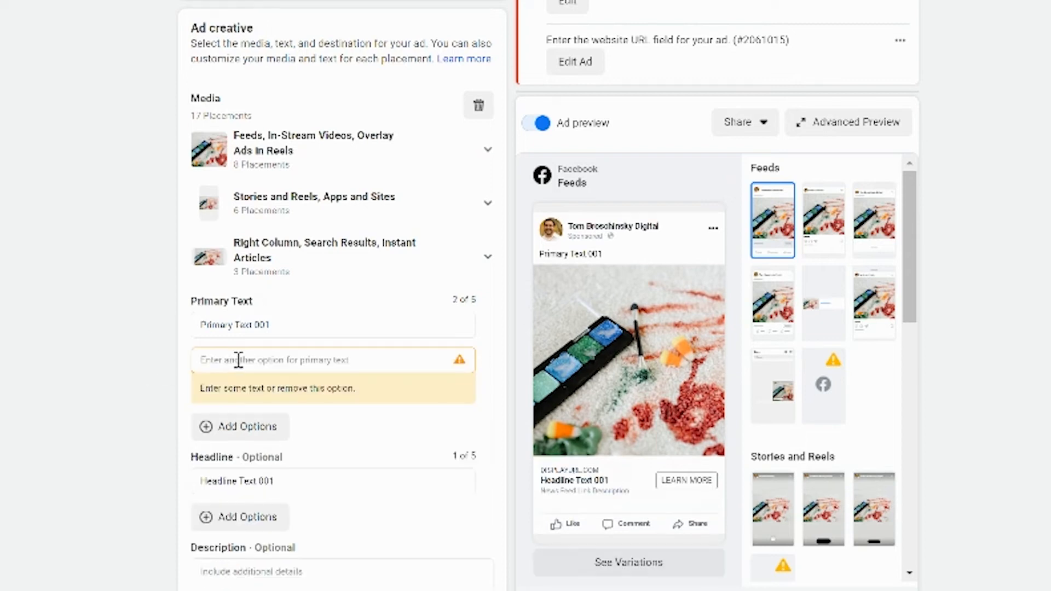
left_click(237, 359)
type("Primary Text 002")
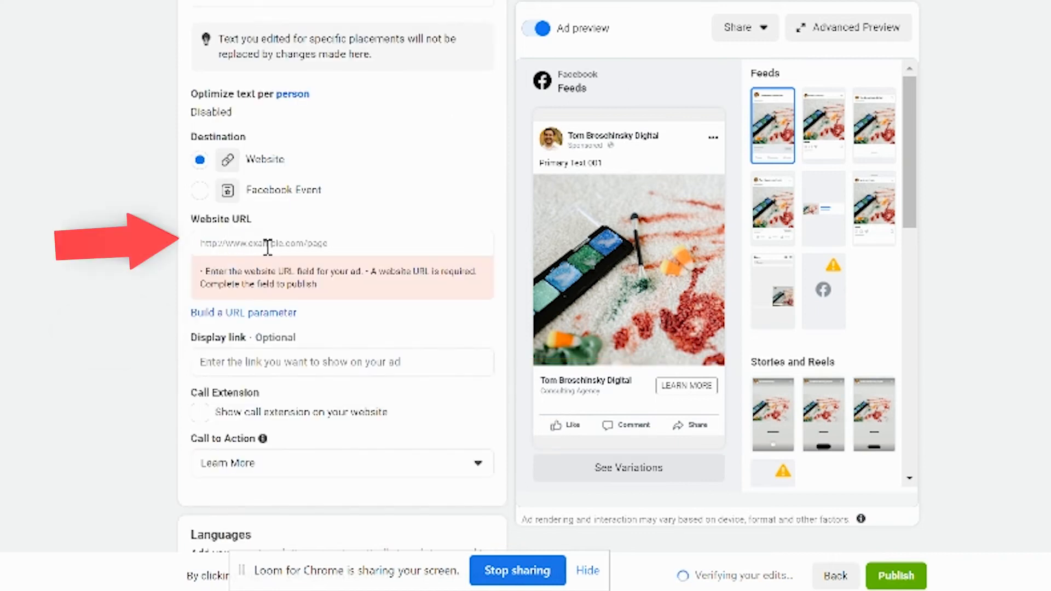
Step: Set the ad's display link to TomBroschinsky.com
left_click(267, 244)
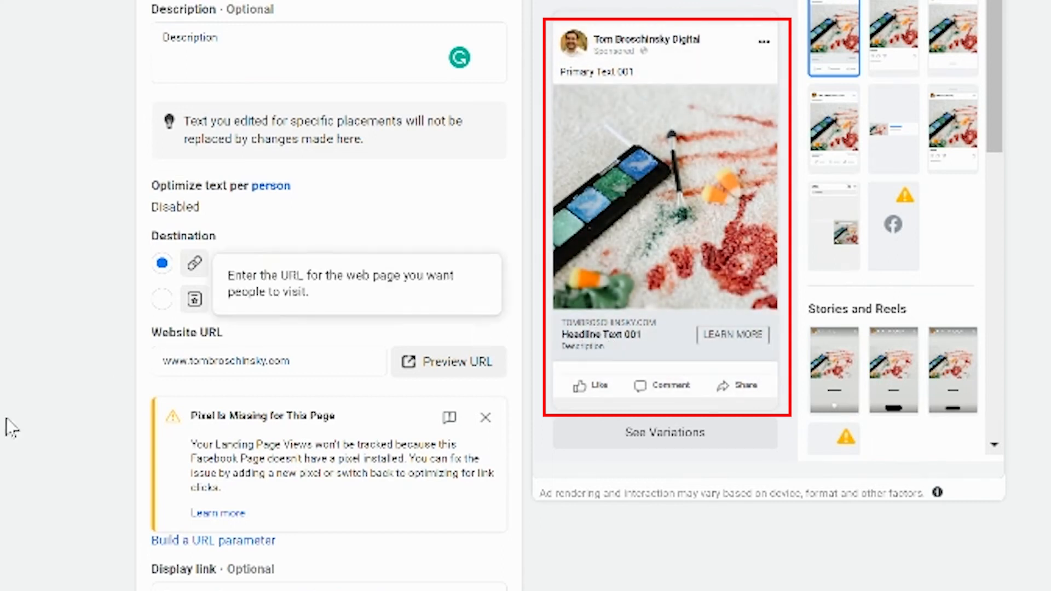
scroll(208, 438, "down", 4)
left_click(220, 375)
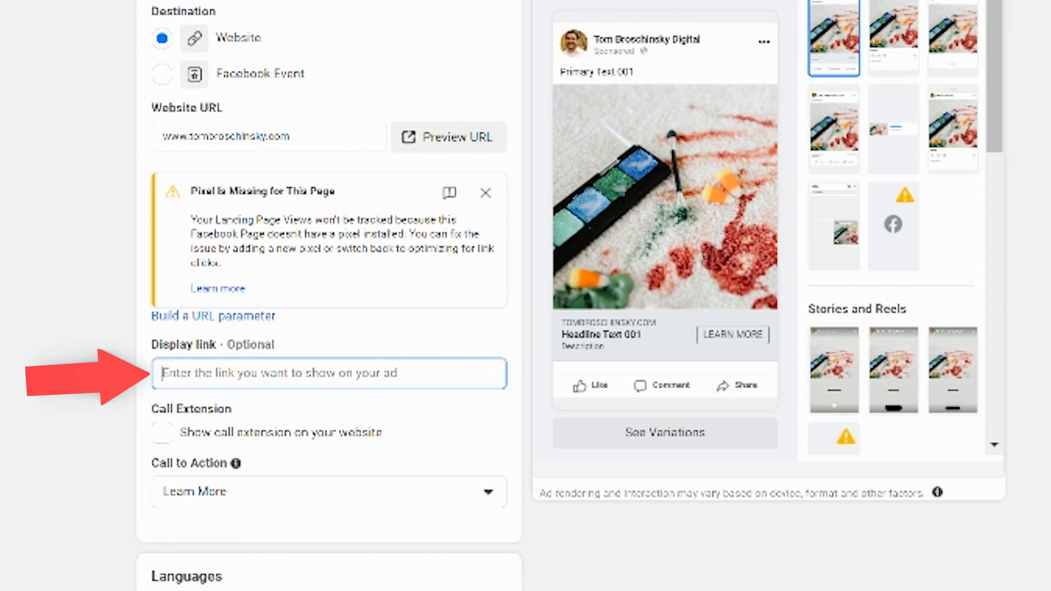
type("Tom")
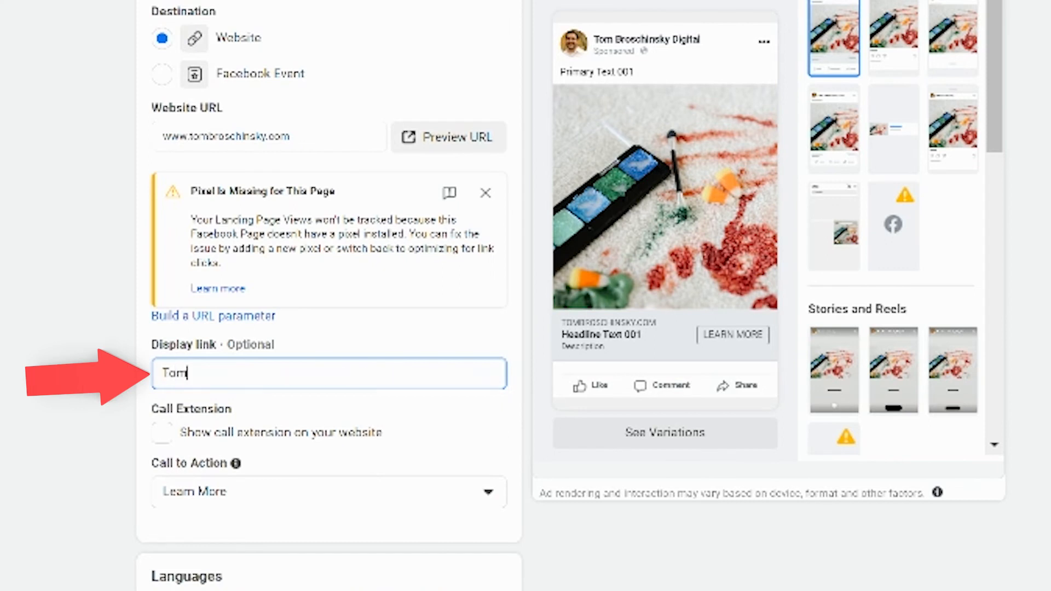
type("Broschinsky.com")
Step: Enable Website Events tracking for the ad
scroll(164, 199, "down", 5)
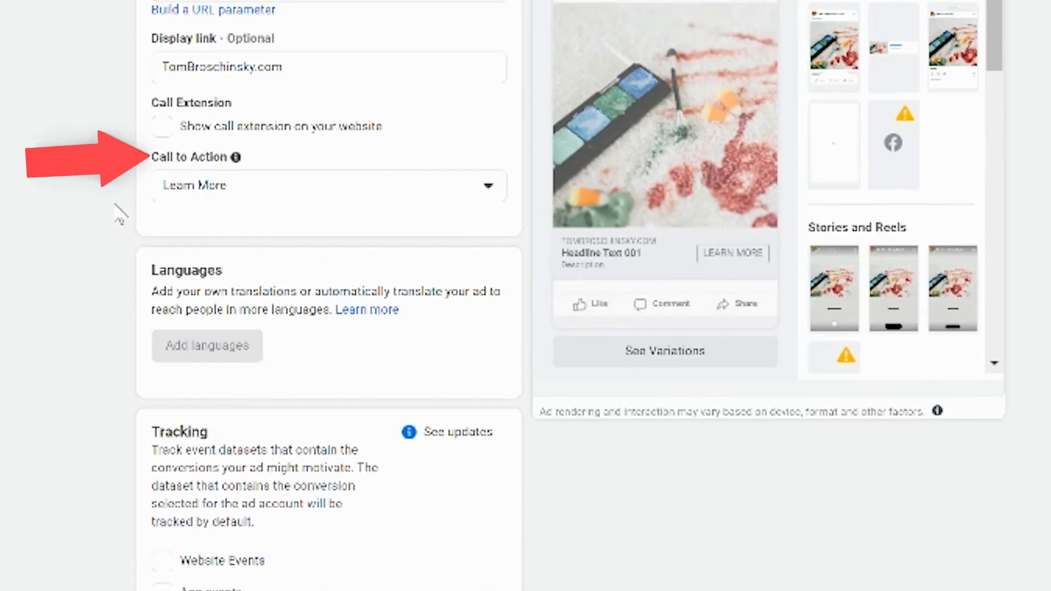
scroll(89, 368, "down", 4)
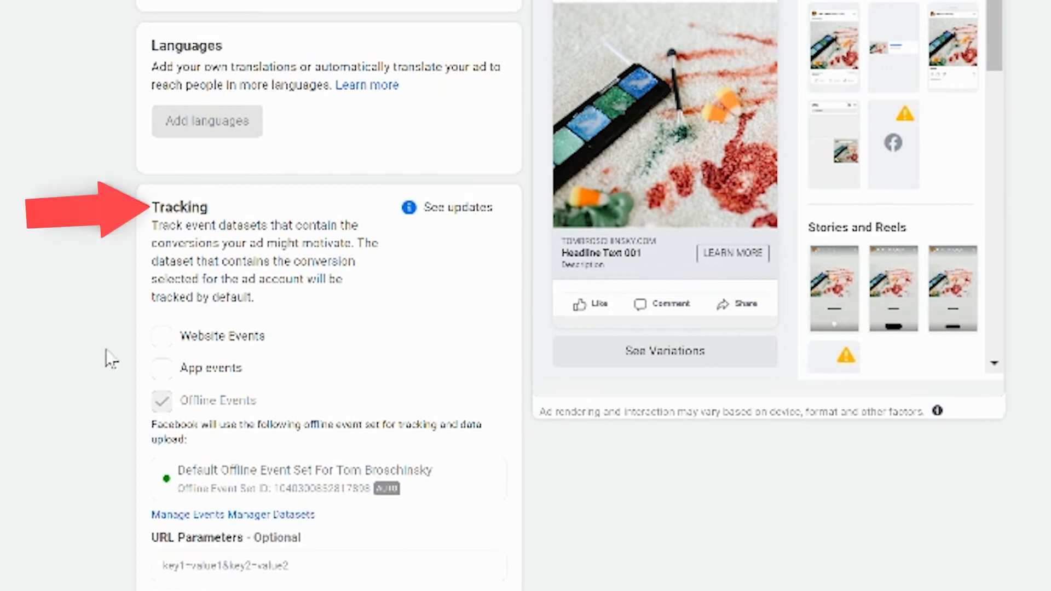
left_click(162, 337)
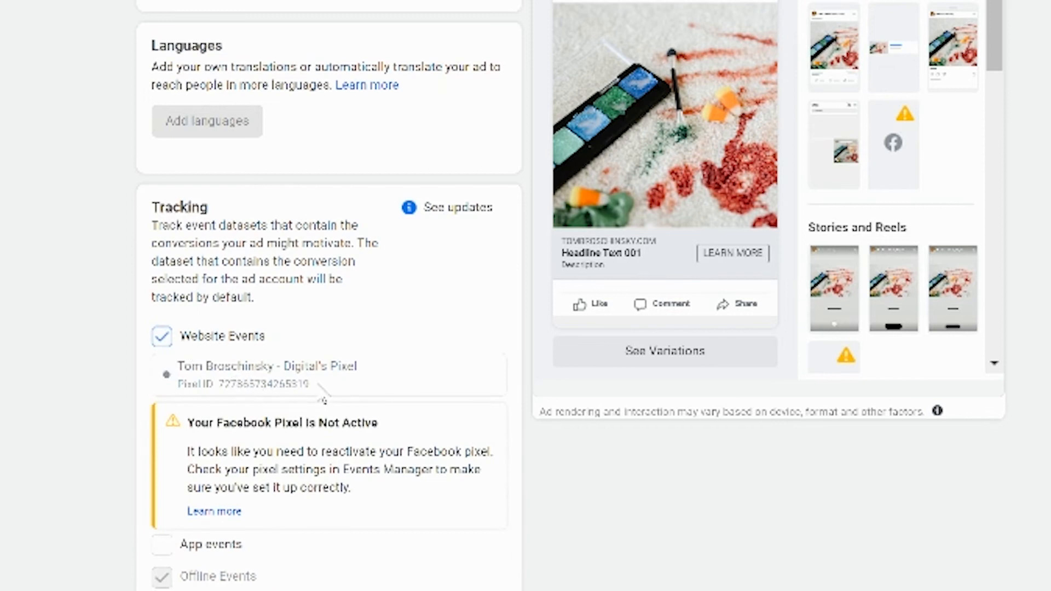
Step: Publish the campaign drafts from the review dialog
scroll(57, 366, "down", 3)
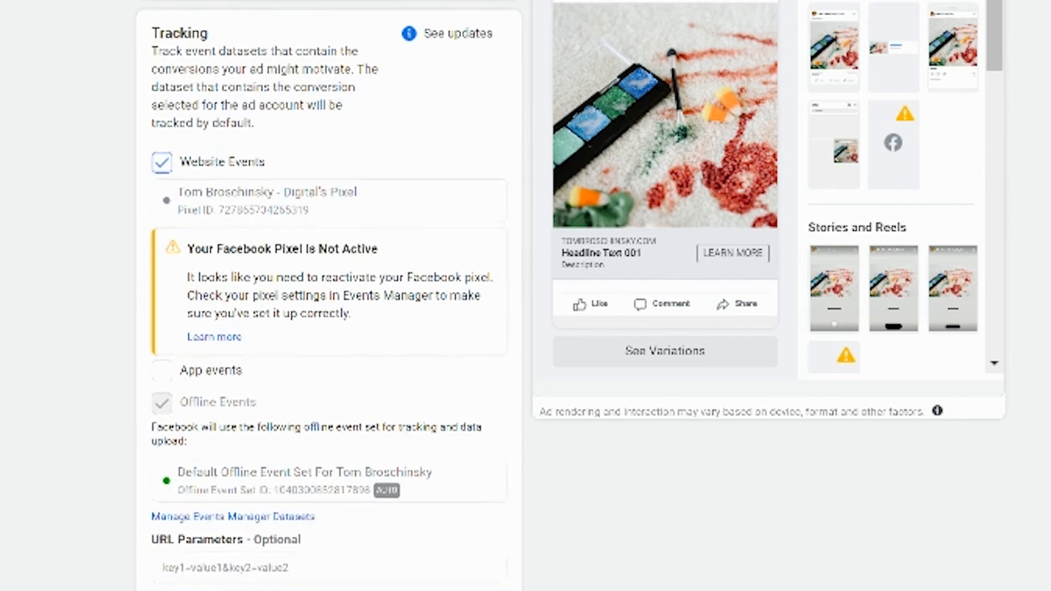
scroll(328, 296, "up", 5)
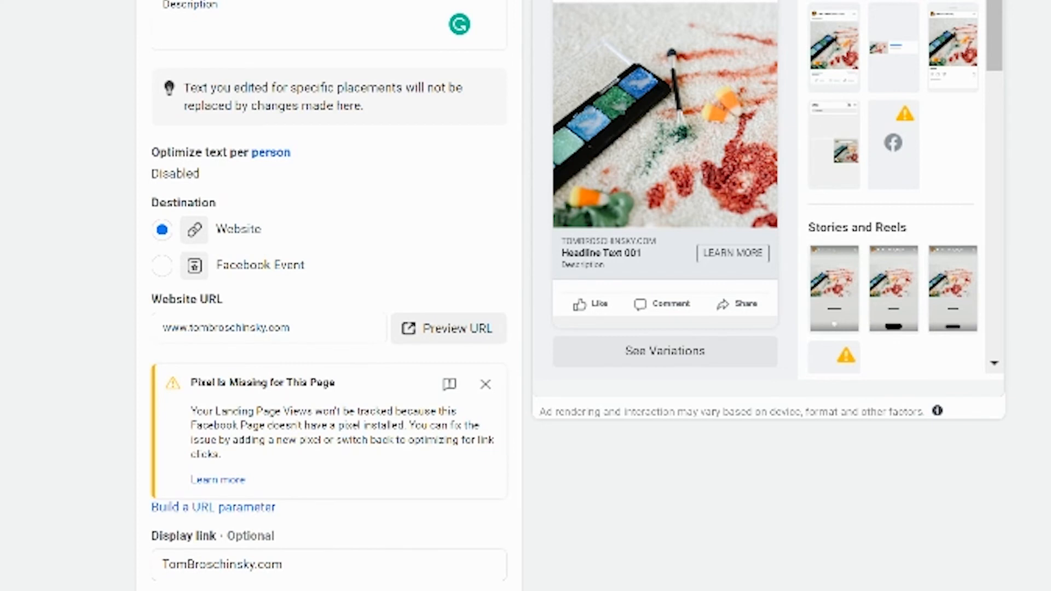
scroll(236, 221, "up", 12)
scroll(236, 221, "down", 6)
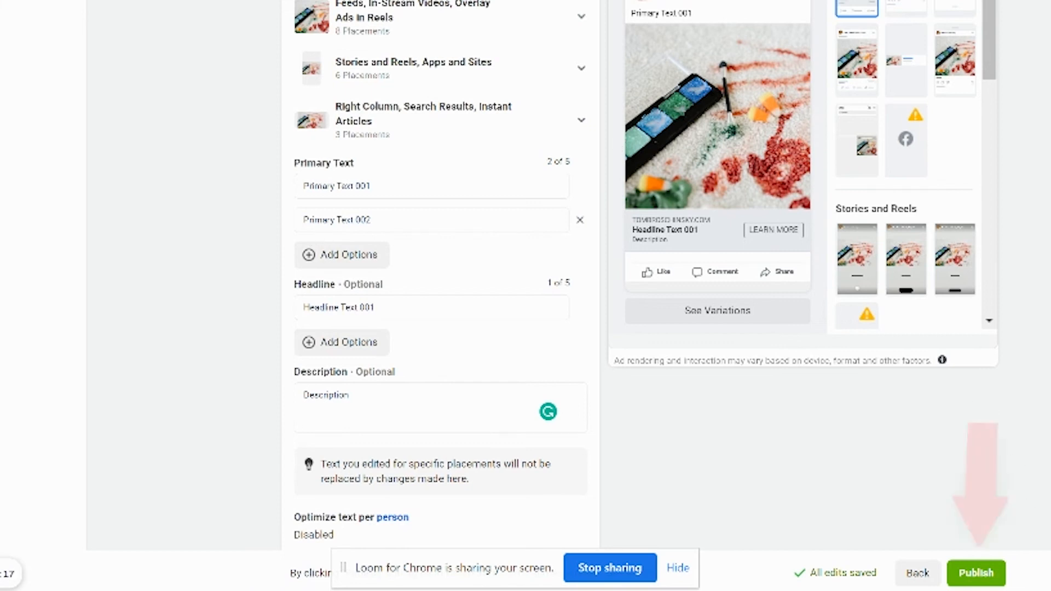
left_click(977, 573)
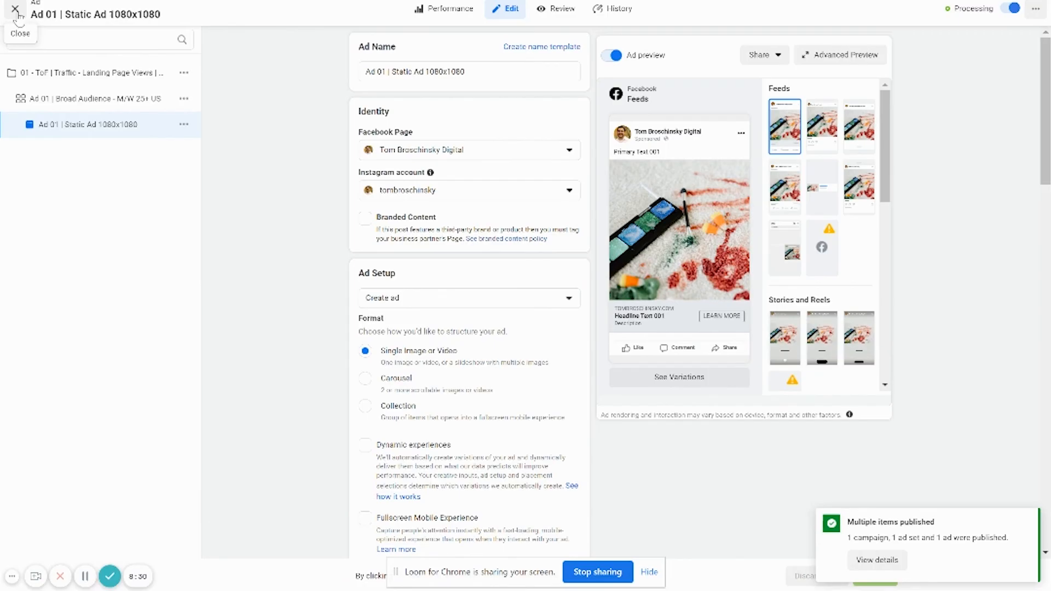
left_click(16, 10)
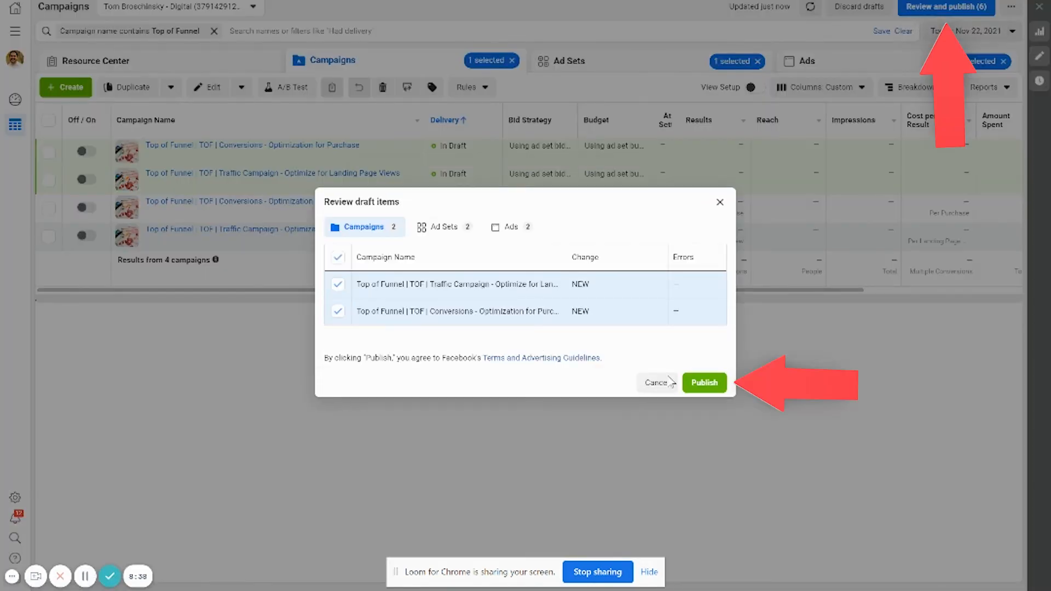
left_click(720, 390)
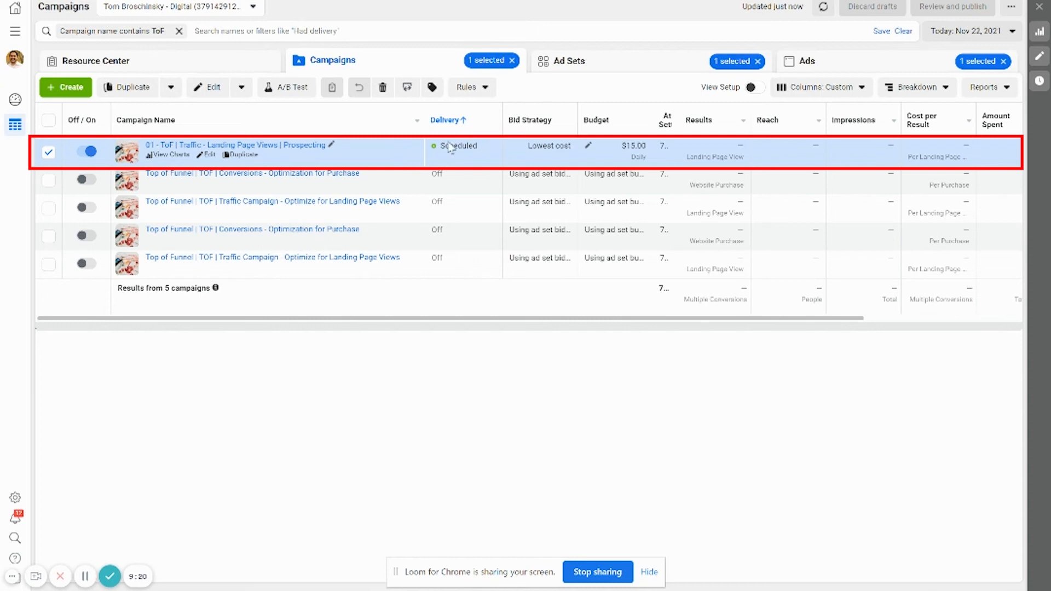
Step: Duplicate the published ad set into the original campaign
left_click(646, 63)
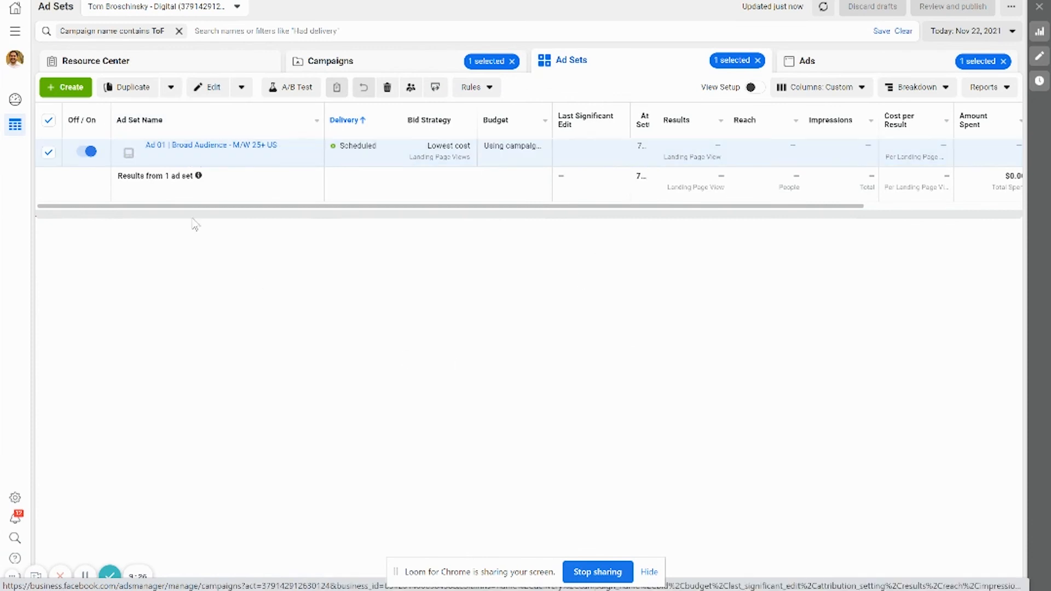
left_click(131, 87)
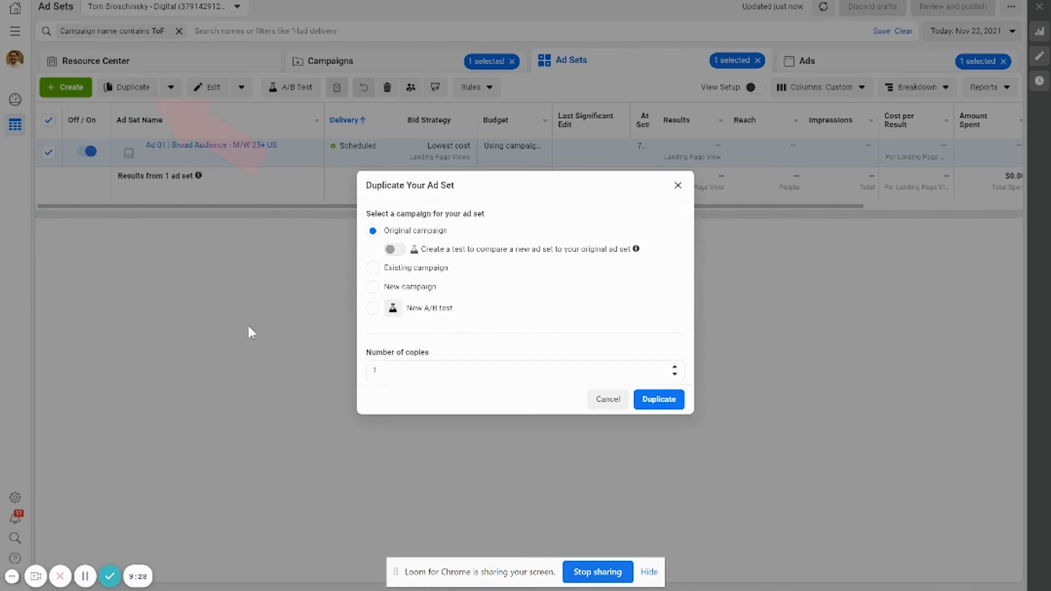
left_click(648, 400)
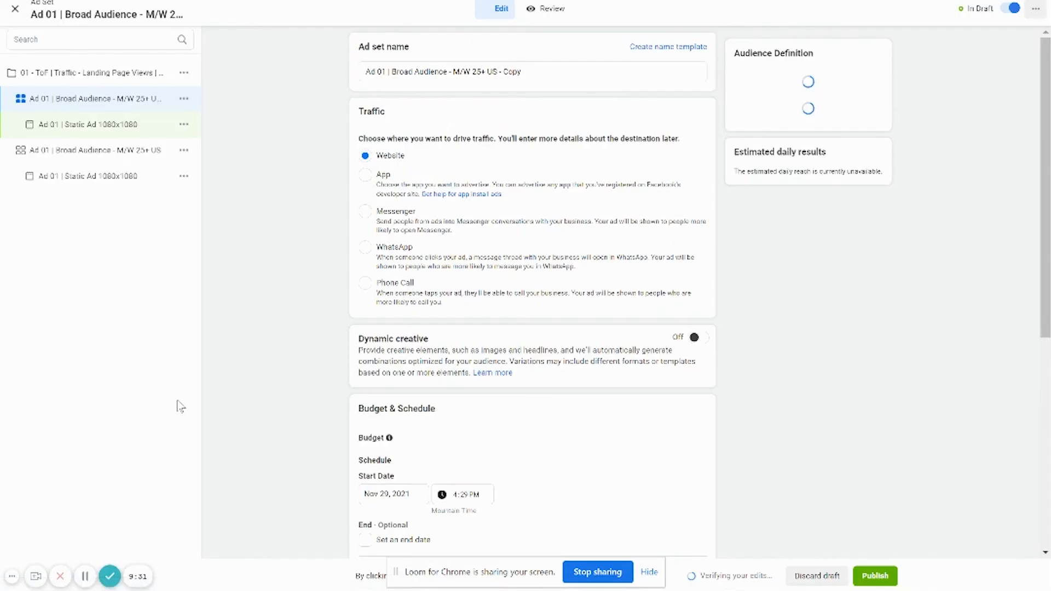
Step: Rename the duplicated ad set to "Ad 02 | Broad Audience - Women Only 25+ US"
left_click(387, 67)
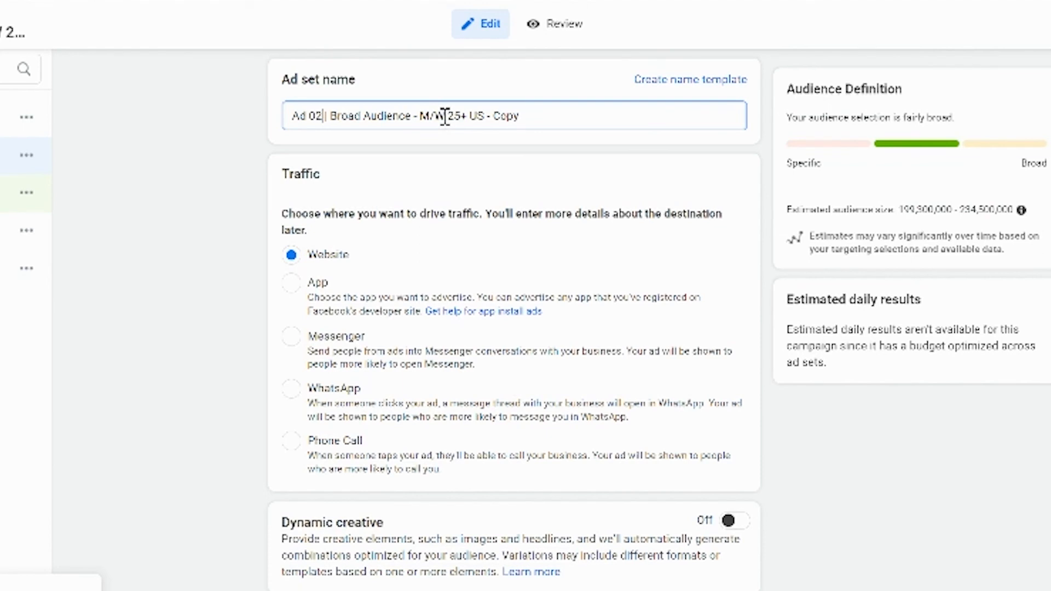
left_click_drag(466, 71, 458, 75)
left_click_drag(427, 121, 419, 117)
type("Women Only")
key("End")
key("BackSpace")
key("BackSpace")
key("BackSpace")
key("BackSpace")
key("BackSpace")
key("BackSpace")
key("BackSpace")
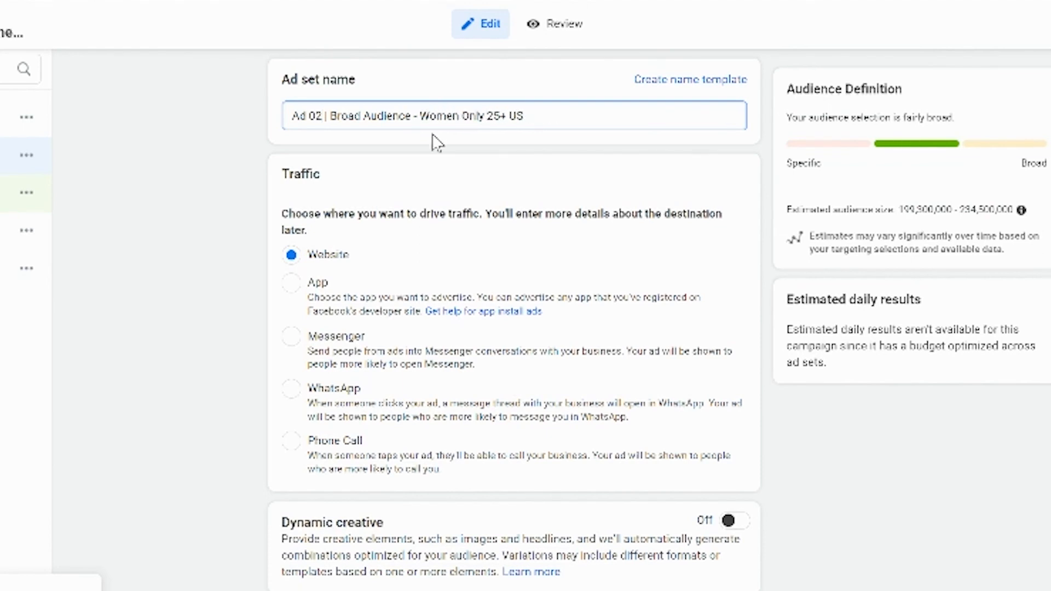
Step: Set the duplicated ad set's audience gender to Women
scroll(159, 352, "down", 15)
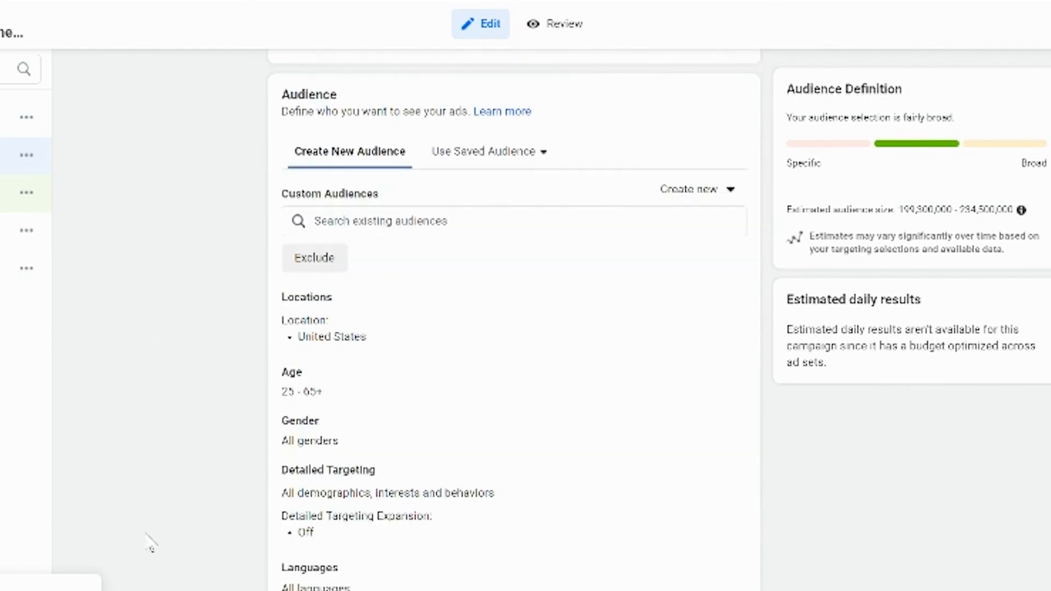
left_click(725, 423)
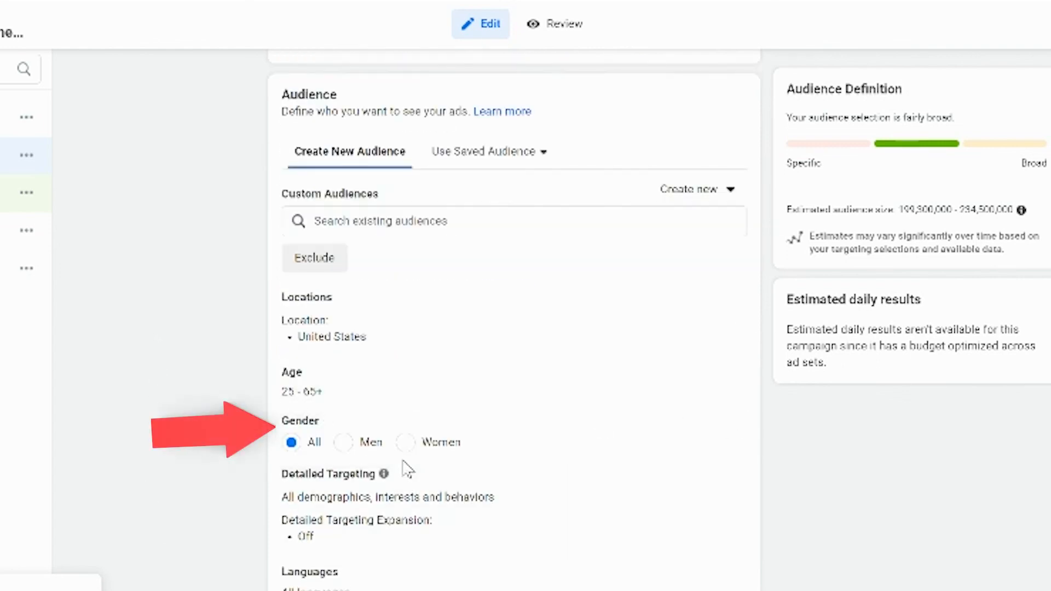
left_click(404, 443)
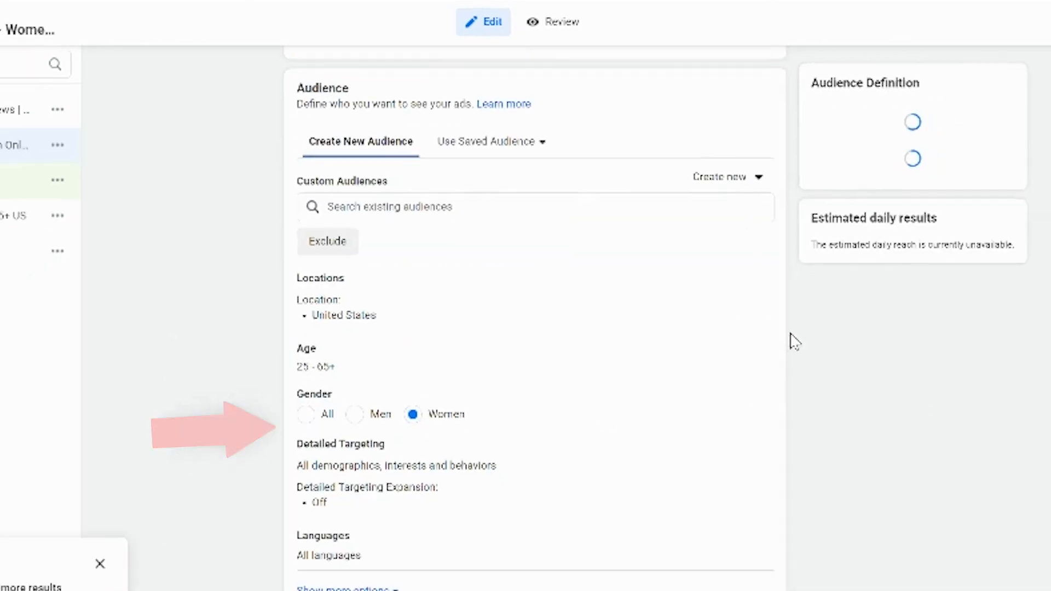
Step: Close the ad set editor and publish the new Women Only ad set draft
left_click(11, 18)
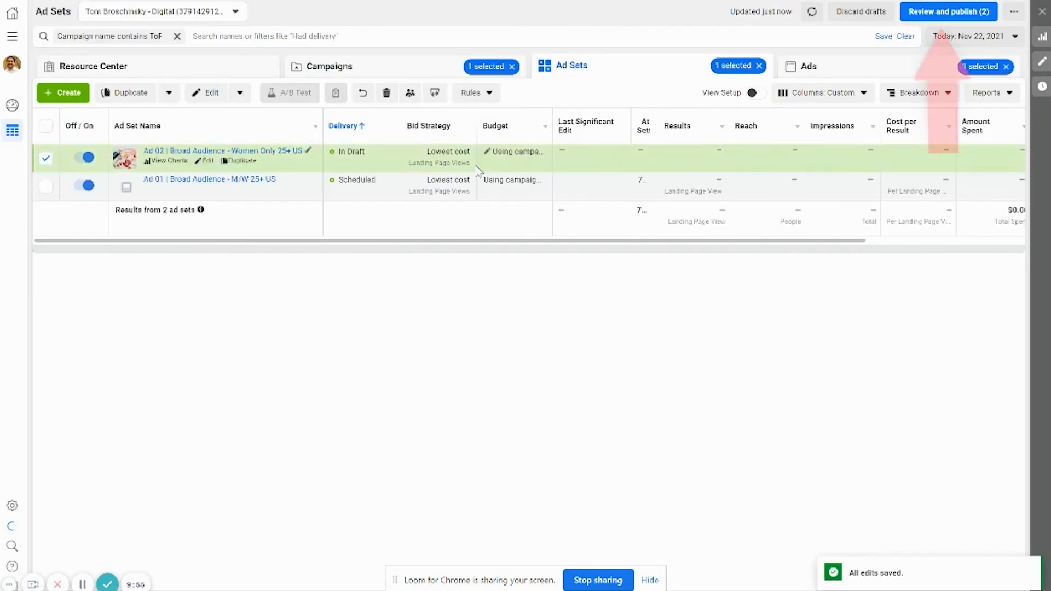
left_click(939, 15)
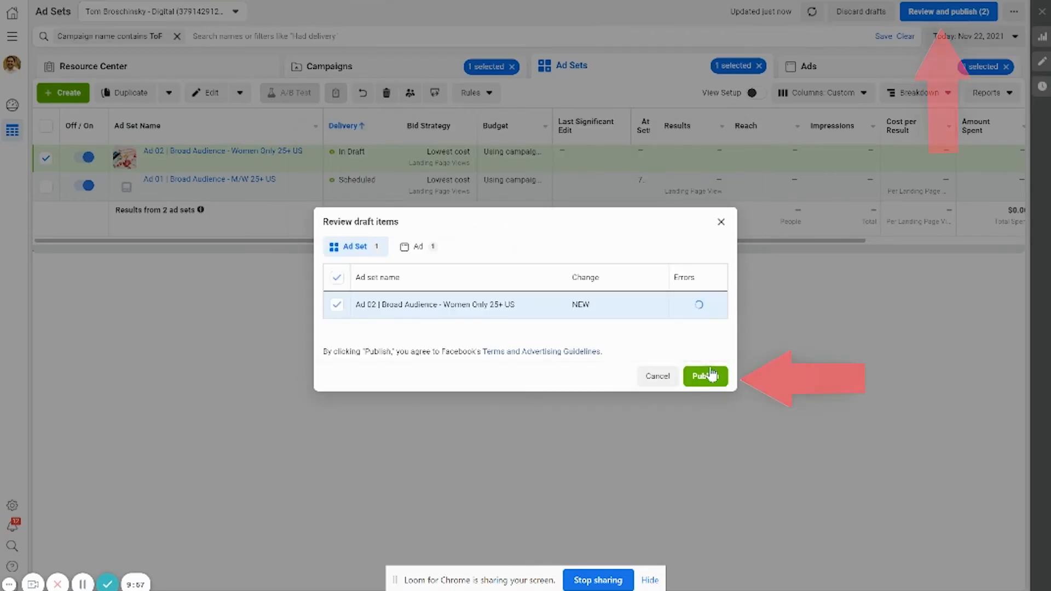
left_click(706, 376)
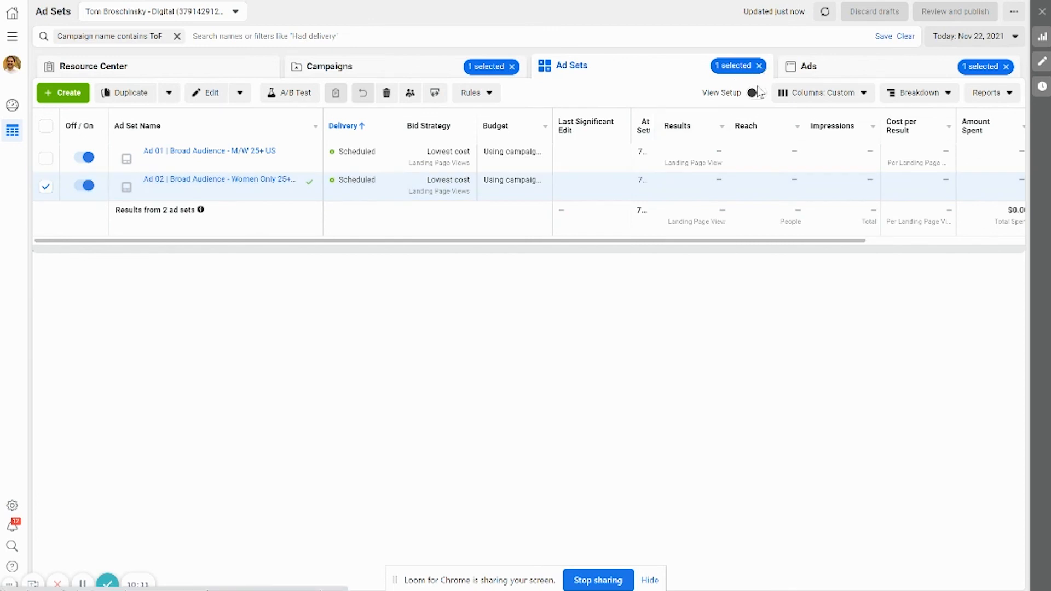
left_click(759, 66)
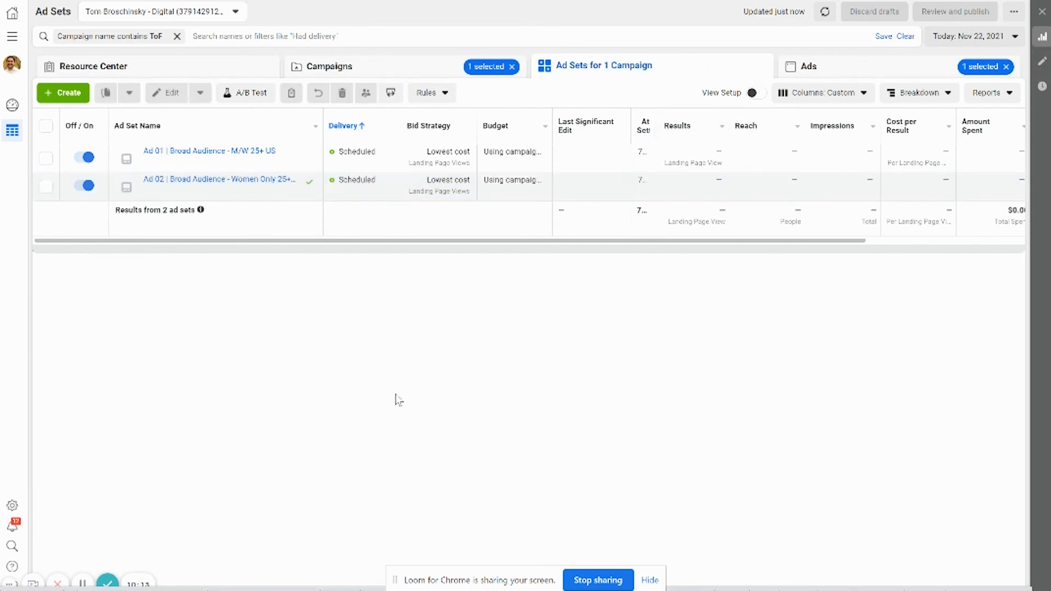